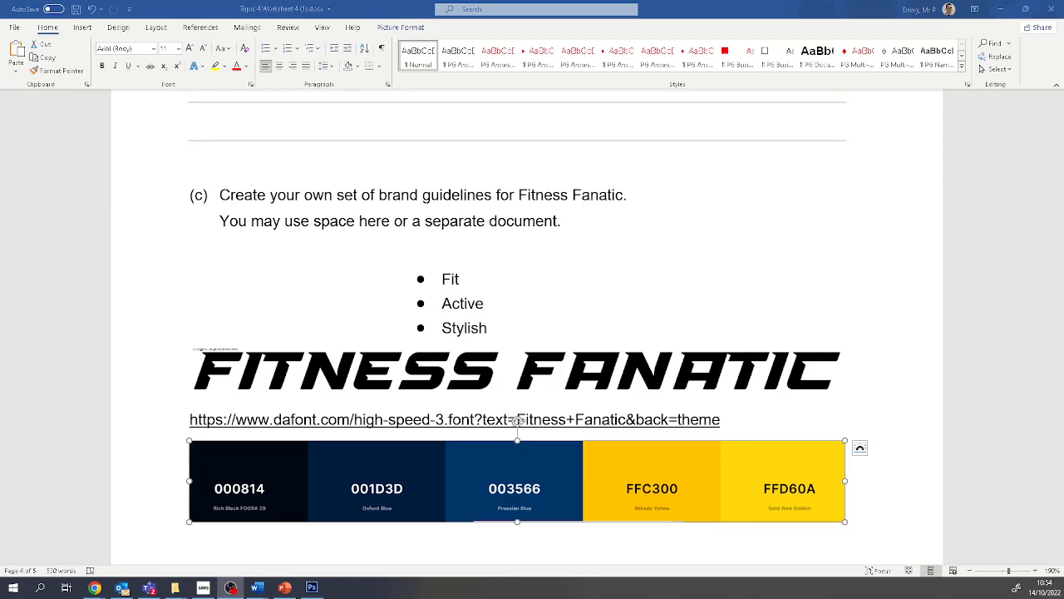
# Switch to Photoshop and create a new white document 800 pixels wide and 600 pixels high.
pyautogui.hotkey('alt', 'Tab')
pyautogui.hotkey('ctrl', 'n')
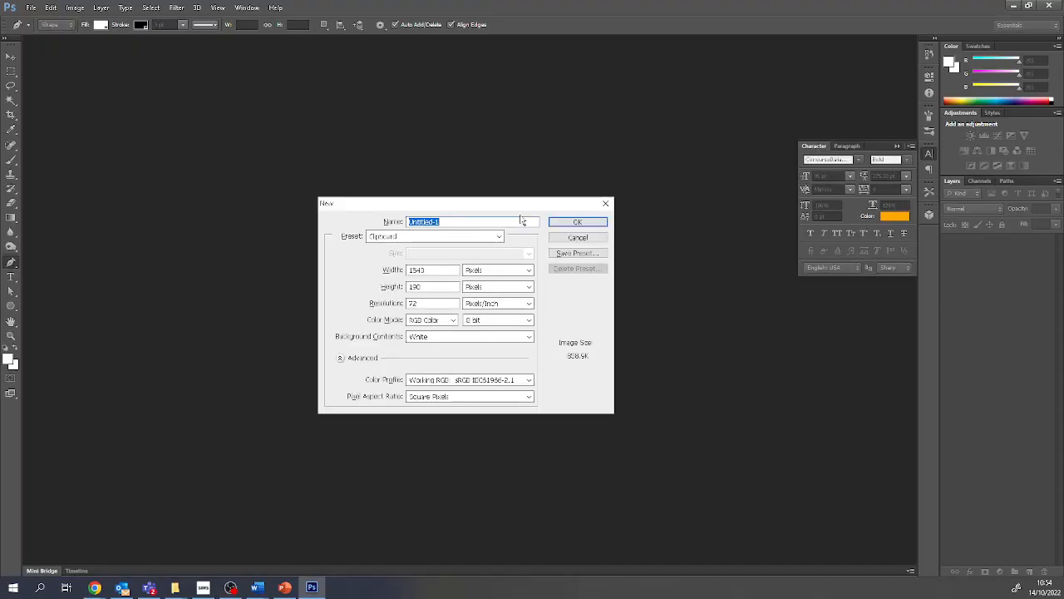
pyautogui.doubleClick(449, 271)
pyautogui.write('800')
pyautogui.press('Tab')
pyautogui.press('Tab')
pyautogui.write('600')
pyautogui.press('Return')
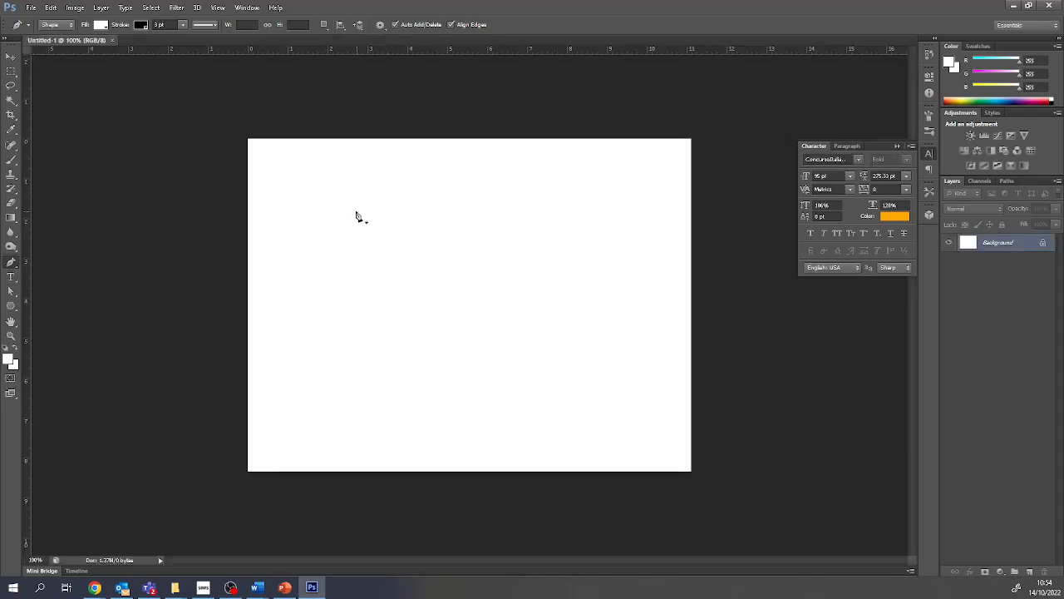
# Copy the FITNESS FANATIC wordmark image from the Word worksheet and paste it into the new Photoshop document.
pyautogui.hotkey('alt', 'Tab')
pyautogui.hotkey('alt', 'Tab')
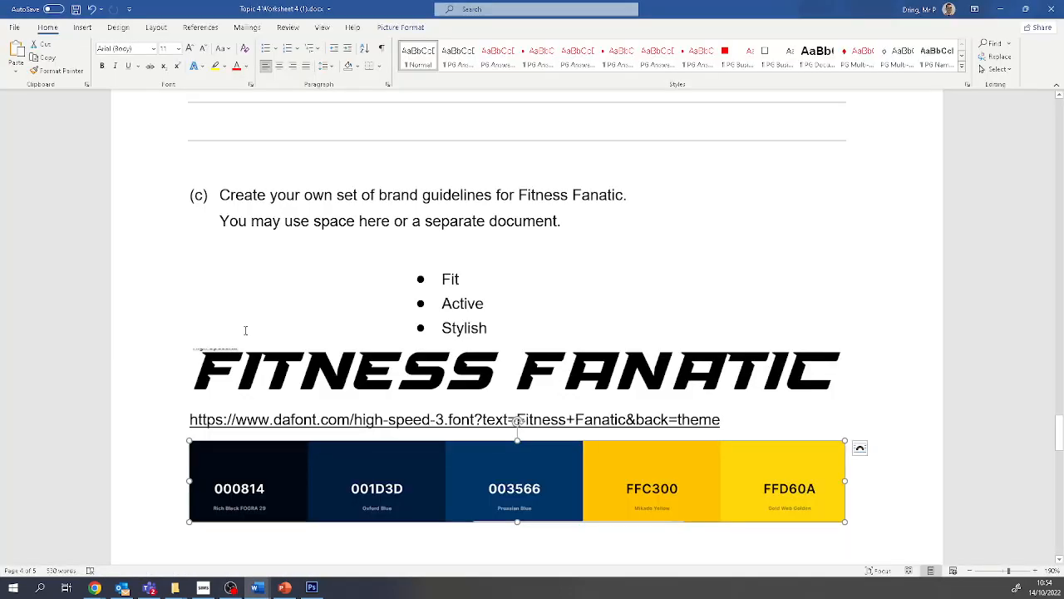
pyautogui.rightClick(308, 392)
pyautogui.click(259, 360)
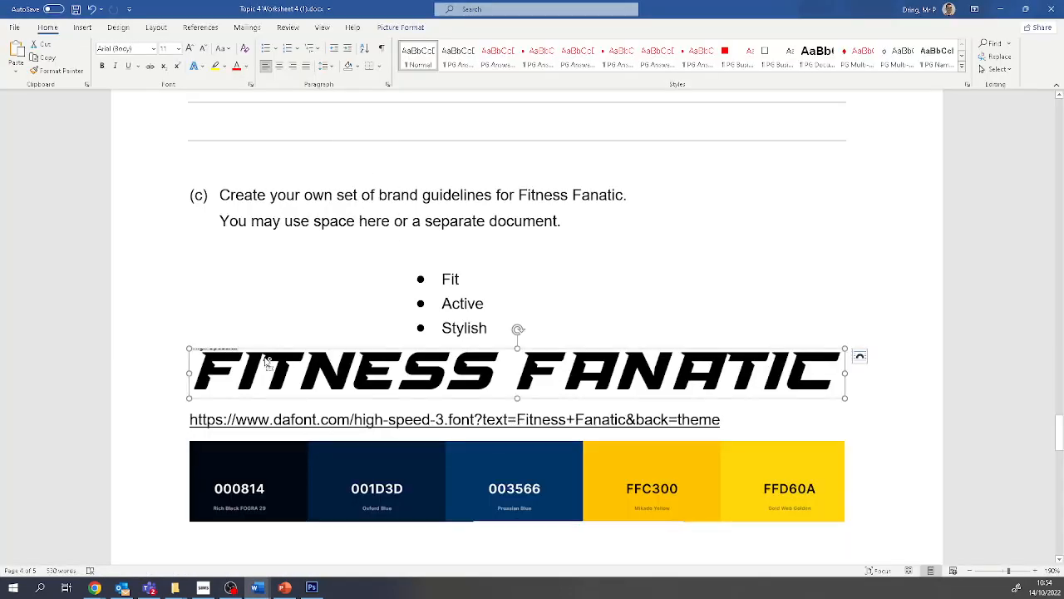
pyautogui.hotkey('alt', 'Tab')
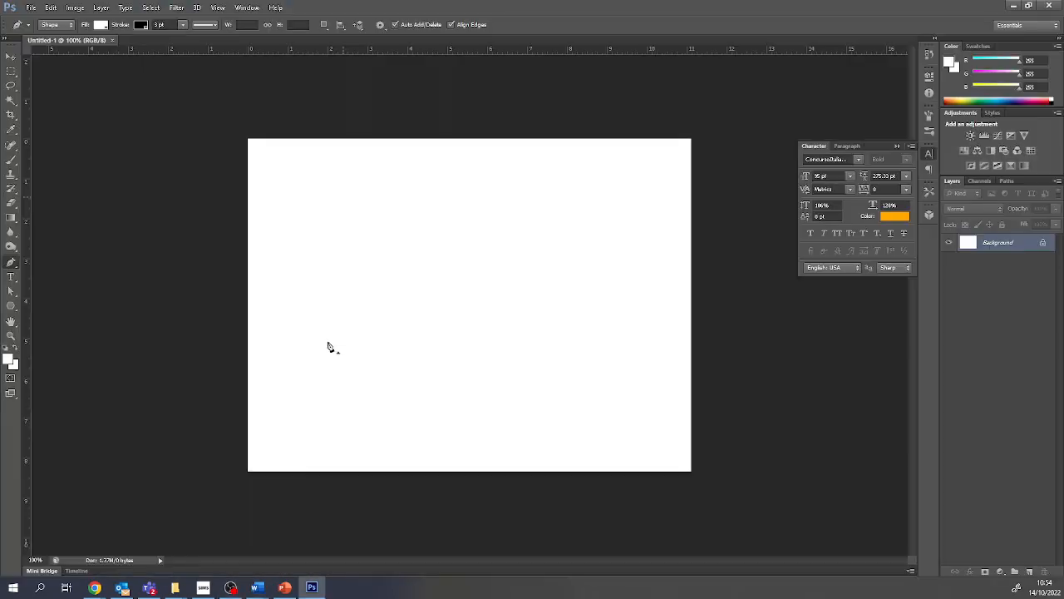
pyautogui.press('v')
pyautogui.hotkey('ctrl', 'v')
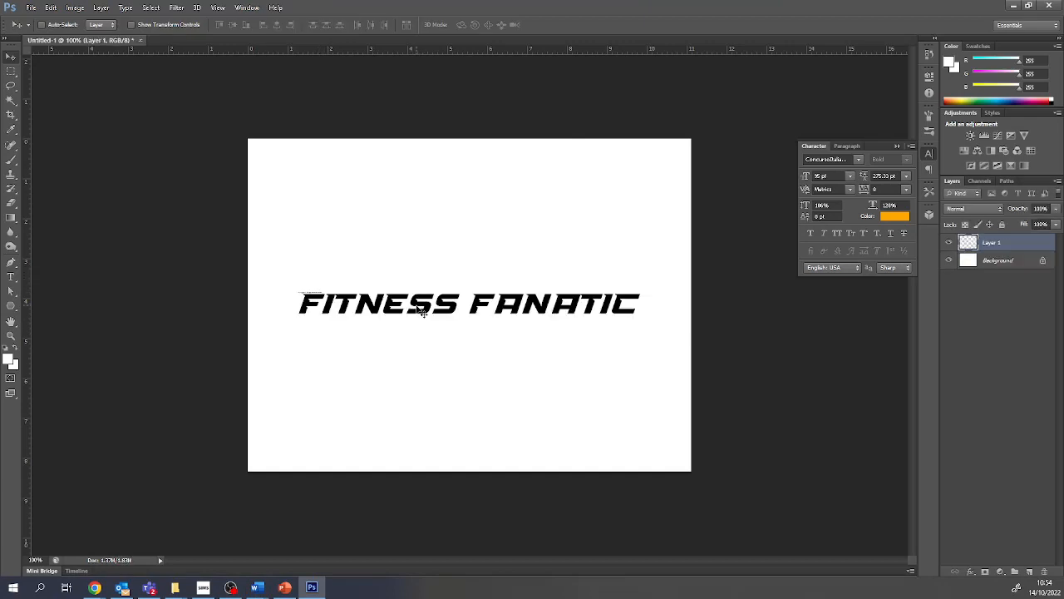
# Enlarge the FITNESS FANATIC wordmark to nearly the canvas width and place it in the upper half.
pyautogui.hotkey('ctrl', 't')
pyautogui.moveTo(423, 311); pyautogui.dragTo(409, 247)
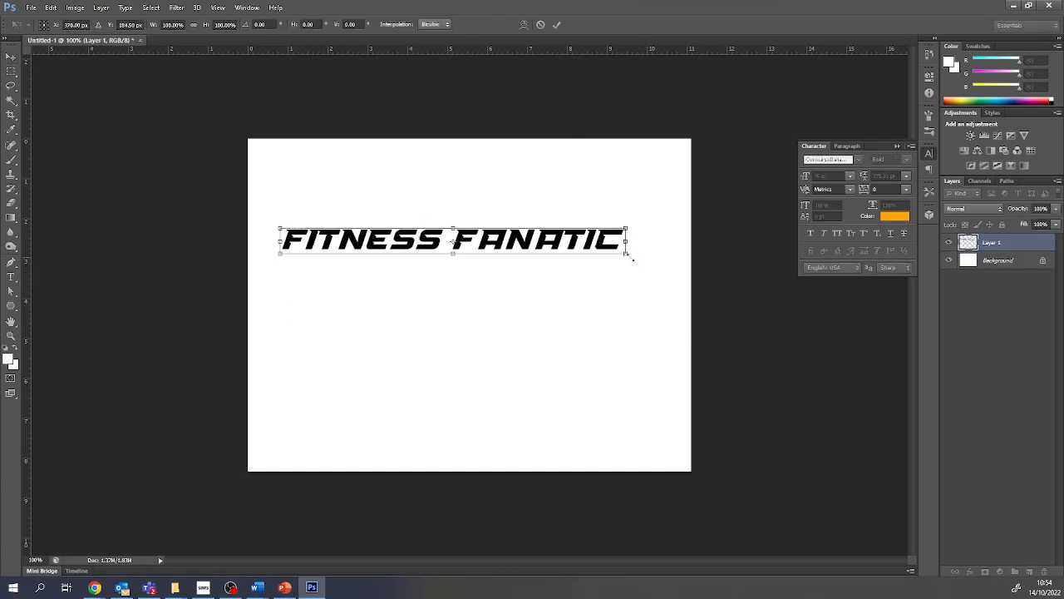
pyautogui.moveTo(630, 255); pyautogui.dragTo(686, 314)
pyautogui.moveTo(621, 246); pyautogui.dragTo(614, 256)
pyautogui.press('Return')
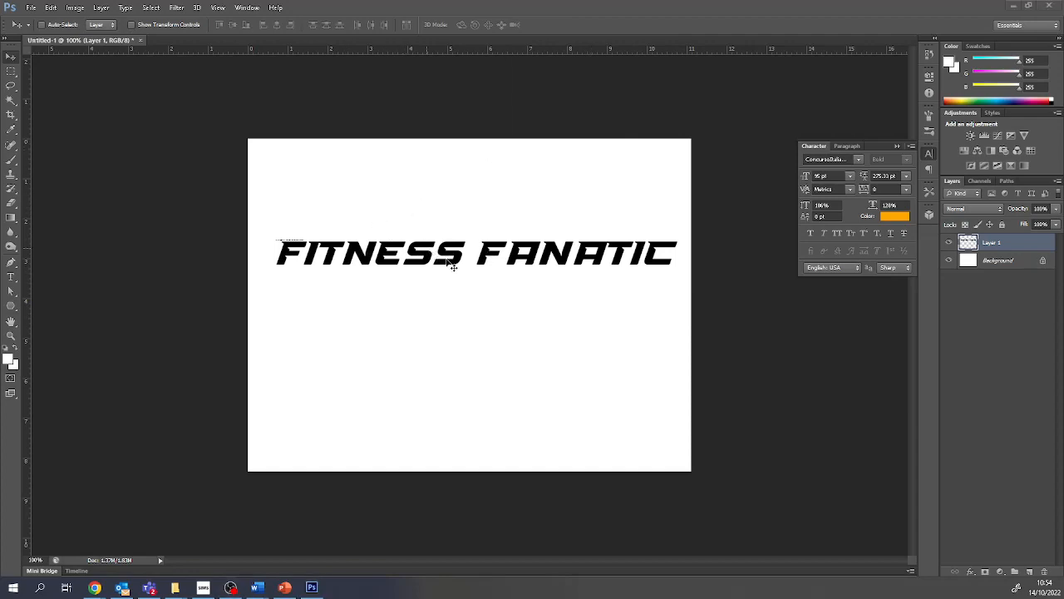
# Copy the five-colour palette image from the Word worksheet and paste it into the Photoshop document.
pyautogui.hotkey('alt', 'Tab')
pyautogui.click(358, 464)
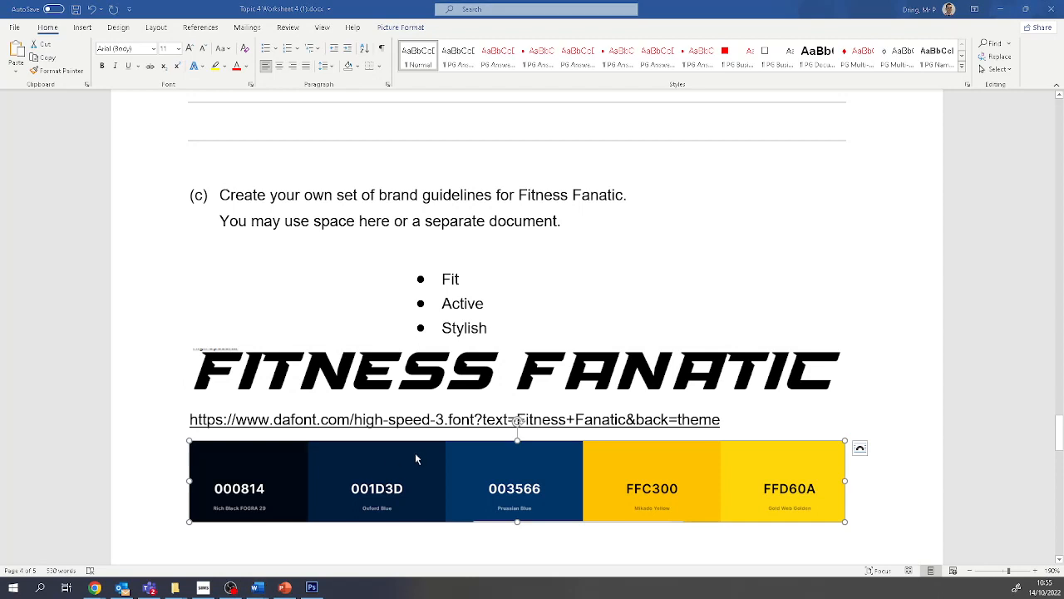
pyautogui.hotkey('ctrl', 'c')
pyautogui.hotkey('alt', 'Tab')
pyautogui.hotkey('ctrl', 'v')
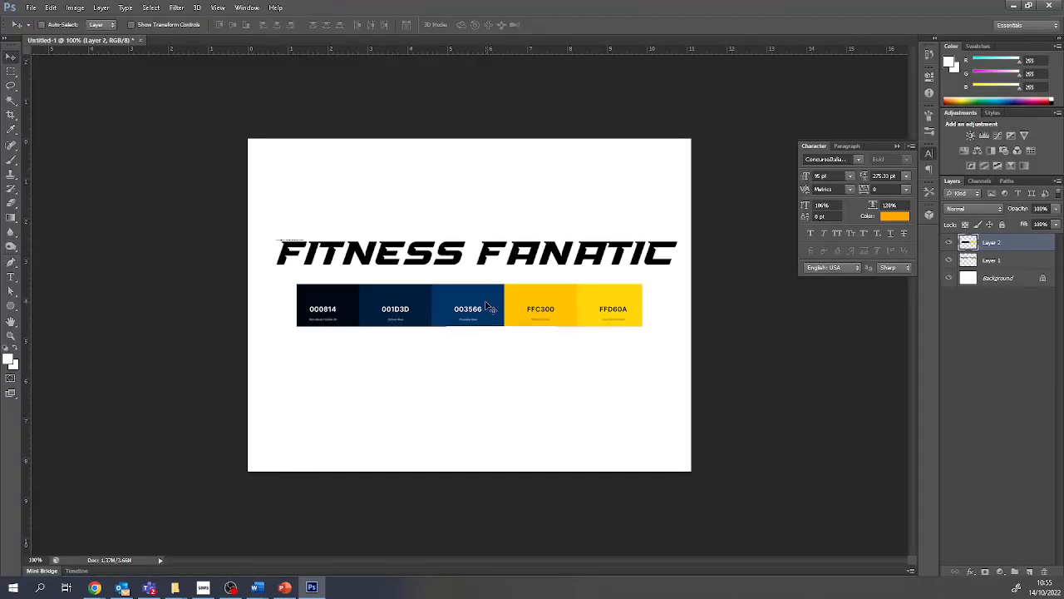
# Rename the palette layer "Colour scheme" and the wordmark layer "Text".
pyautogui.doubleClick(993, 243)
pyautogui.write('Colour scheme')
pyautogui.press('Return')
pyautogui.doubleClick(993, 261)
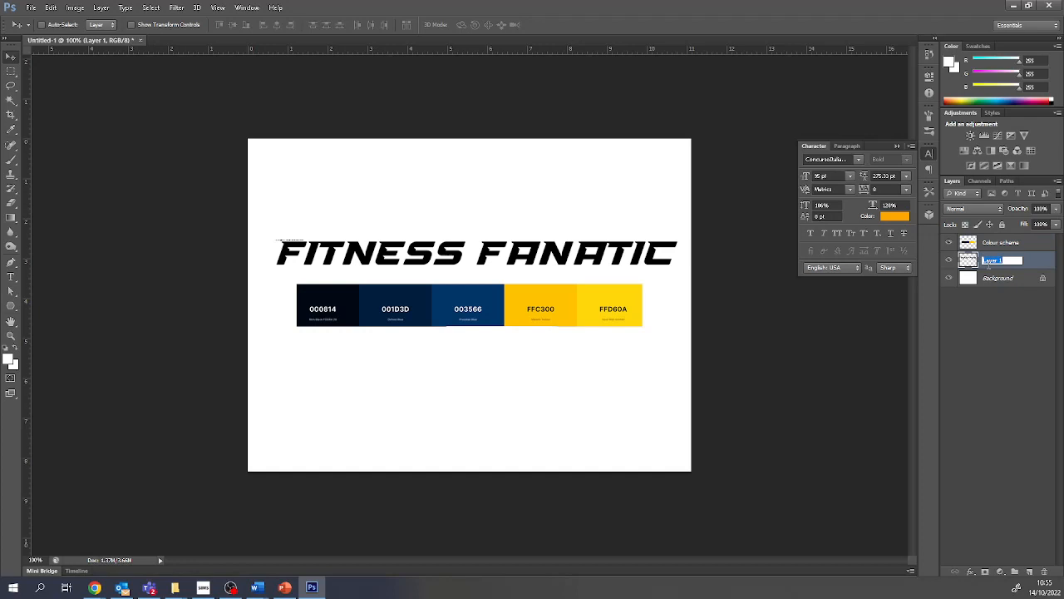
pyautogui.write('Text')
pyautogui.press('Return')
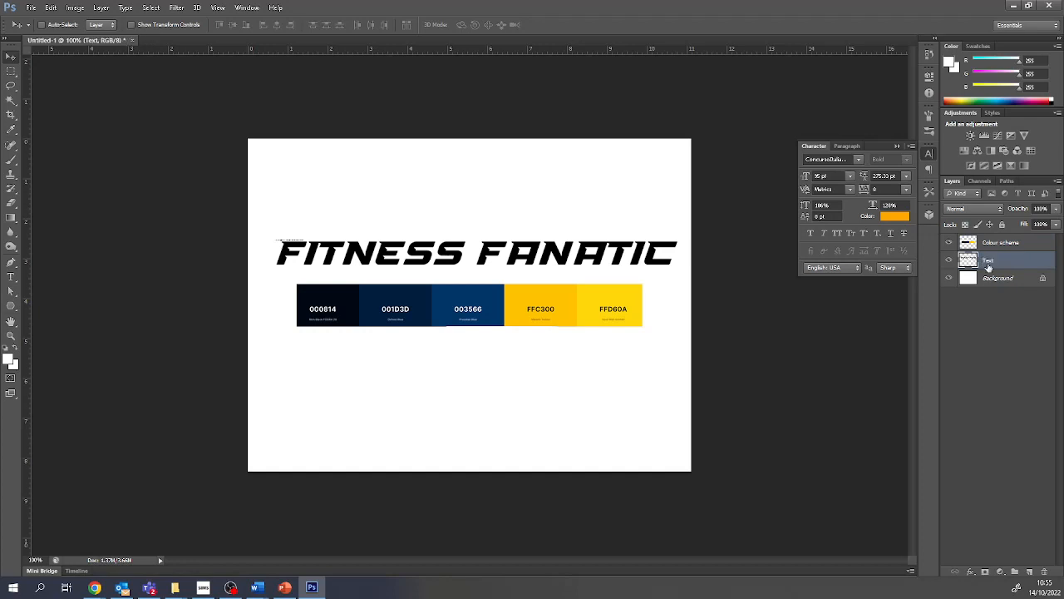
# Sample the FFC300 yellow from the palette and fill the whole Background layer with that foreground colour.
pyautogui.scroll(2, 460, 333)
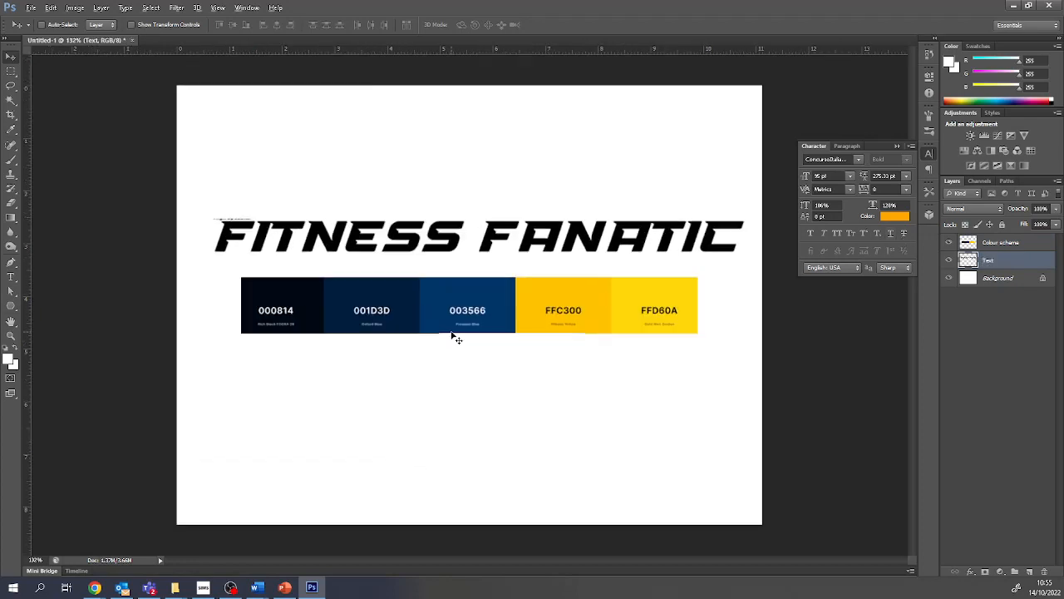
pyautogui.click(988, 281)
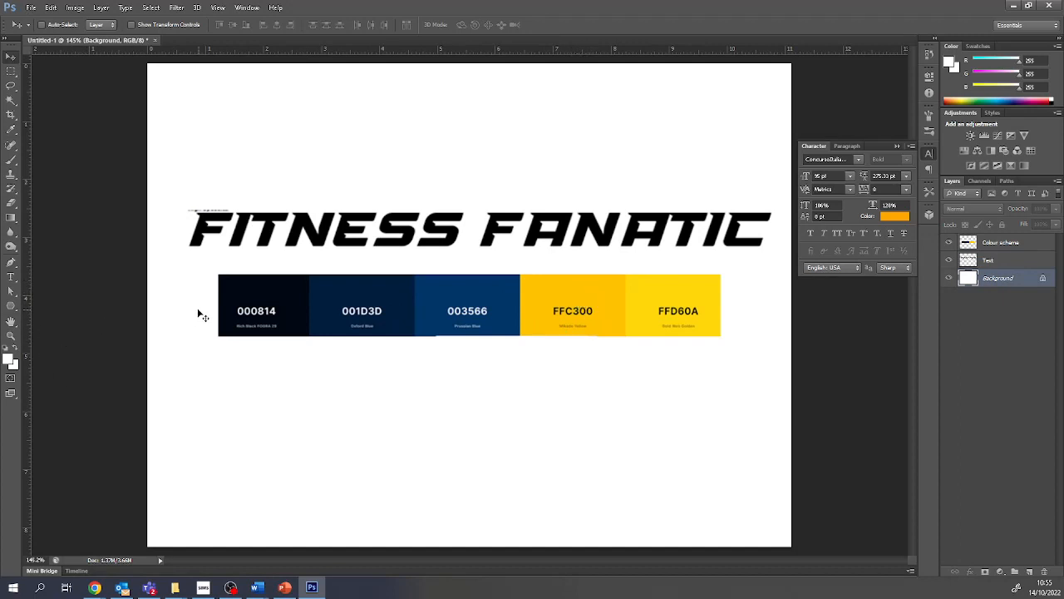
pyautogui.press('i')
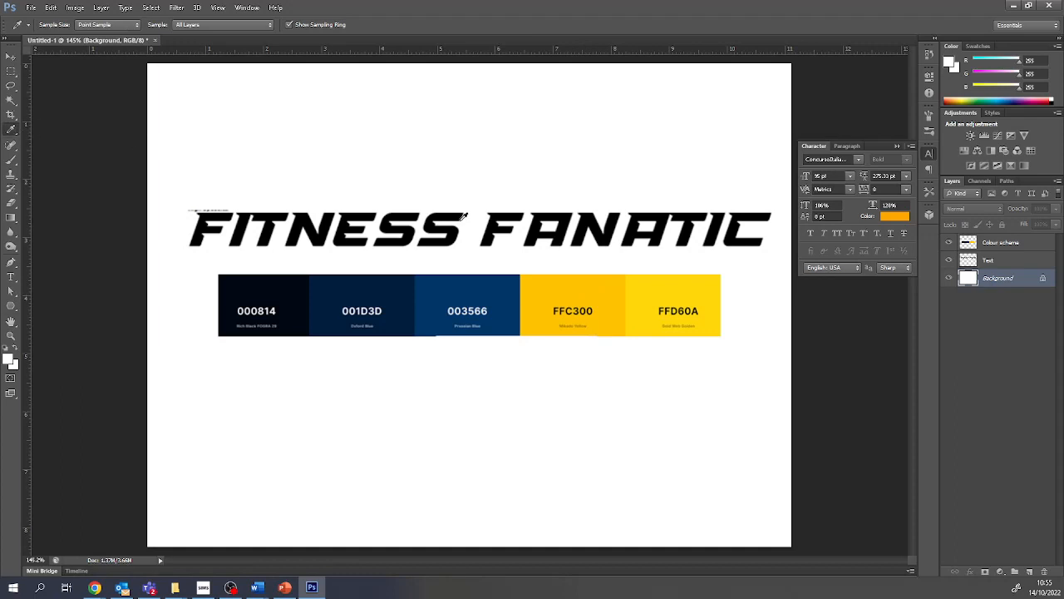
pyautogui.click(577, 292)
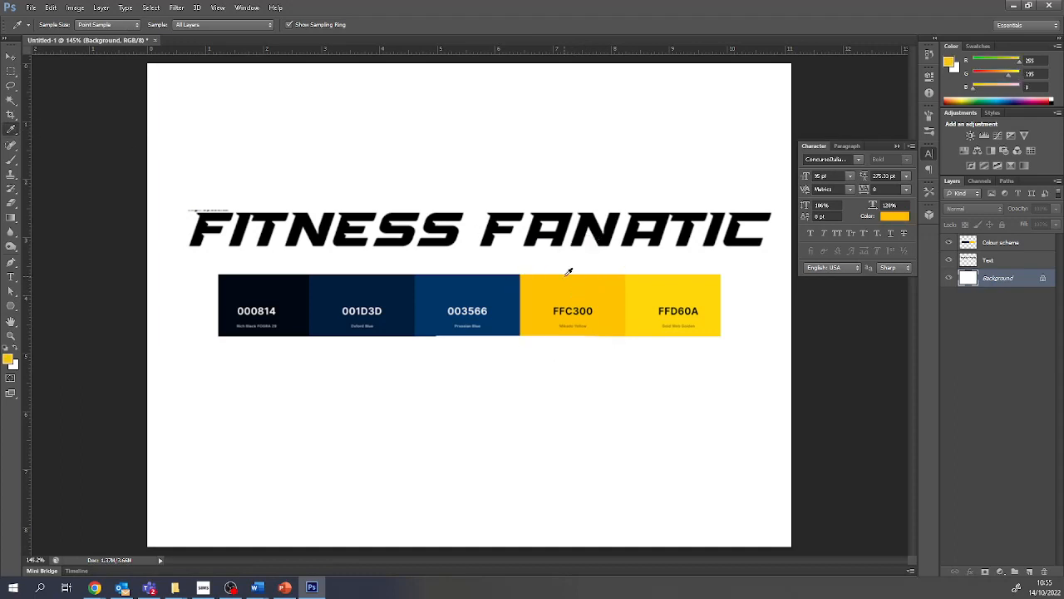
pyautogui.hotkey('ctrl', 'a')
pyautogui.click(11, 72)
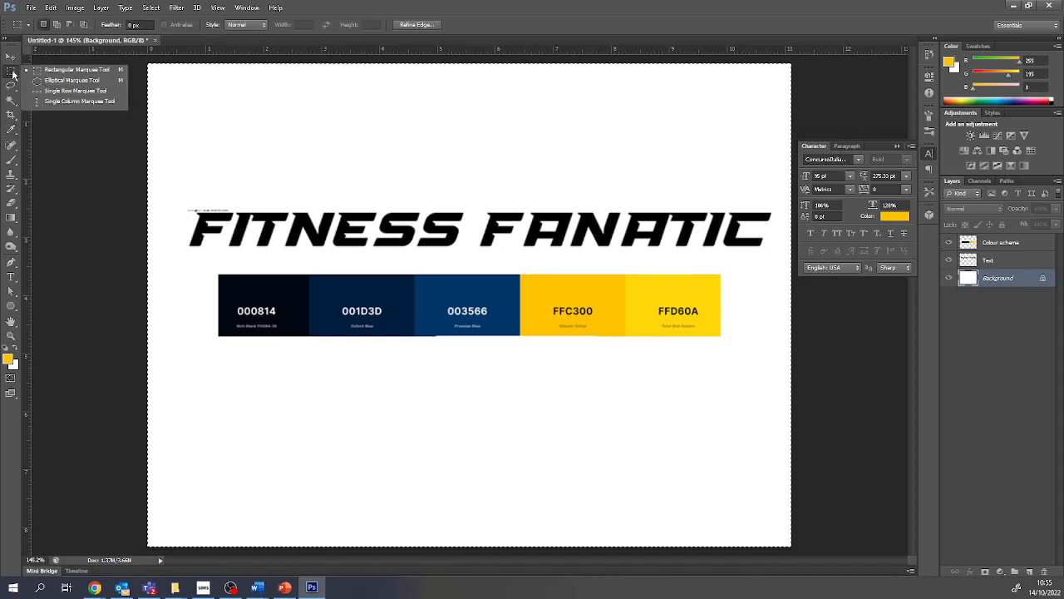
pyautogui.click(53, 74)
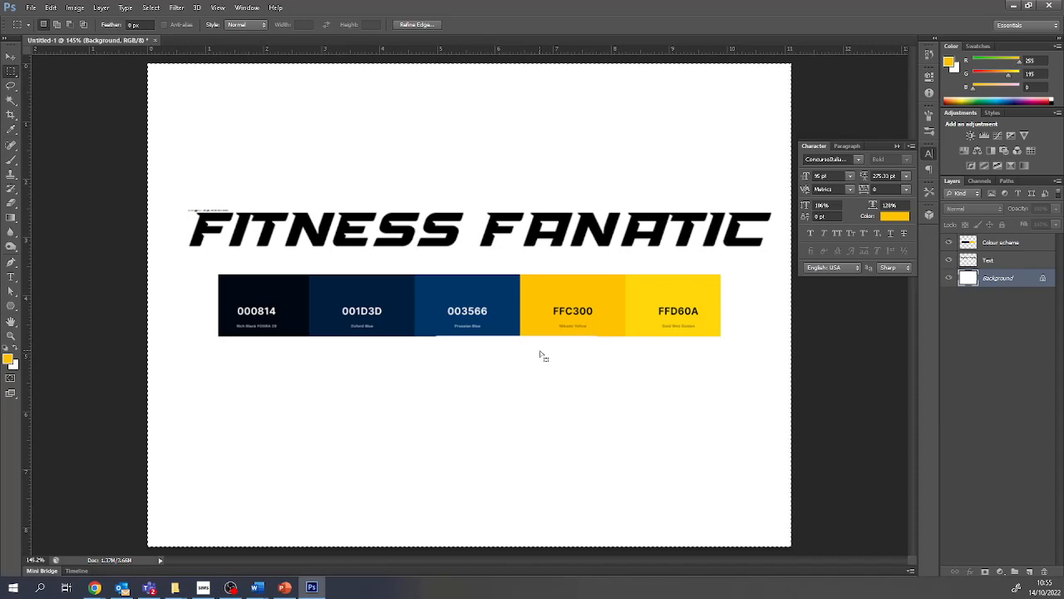
pyautogui.press('i')
pyautogui.hotkey('shift', 'BackSpace')
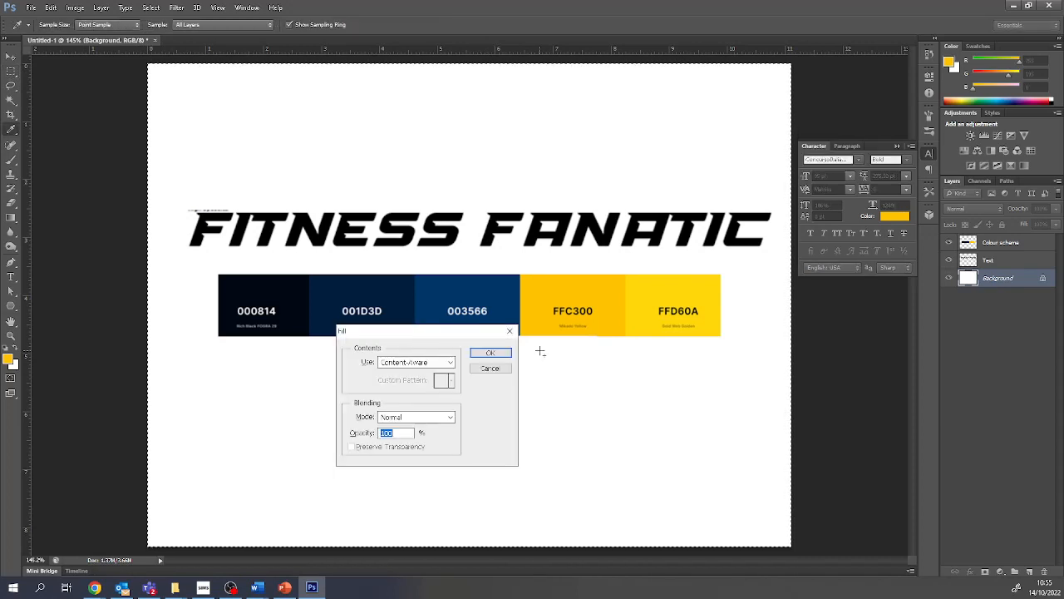
pyautogui.click(402, 364)
pyautogui.click(406, 372)
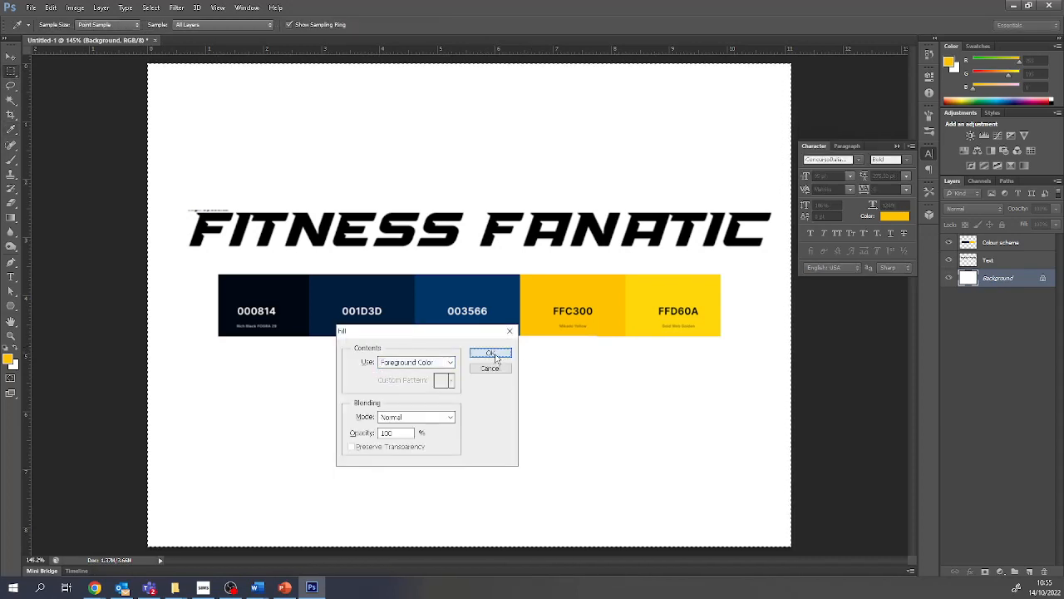
pyautogui.click(490, 353)
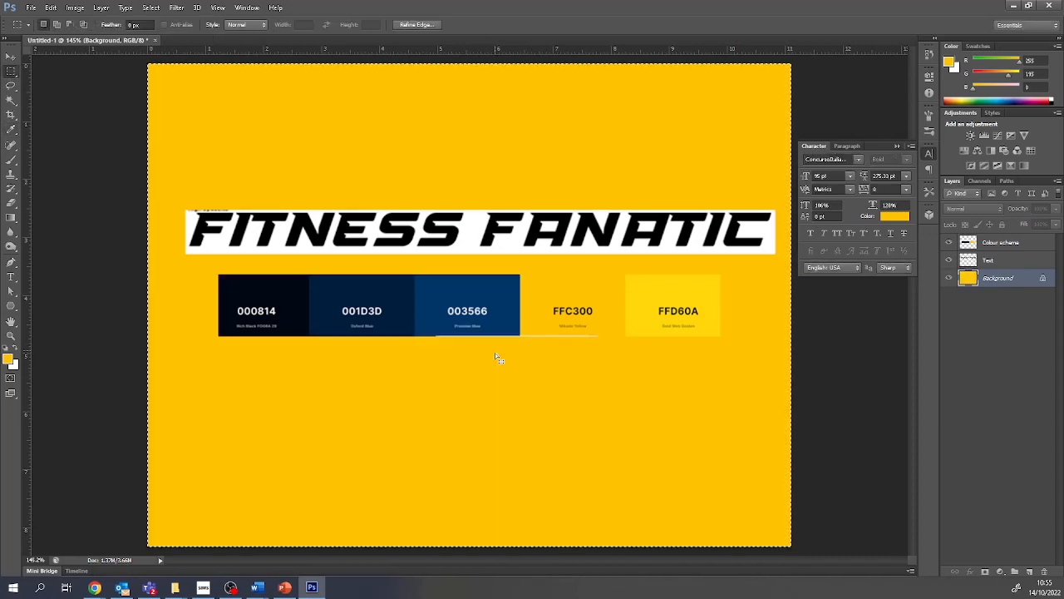
# Make the Text layer active and switch to the Magic Wand tool.
pyautogui.click(981, 262)
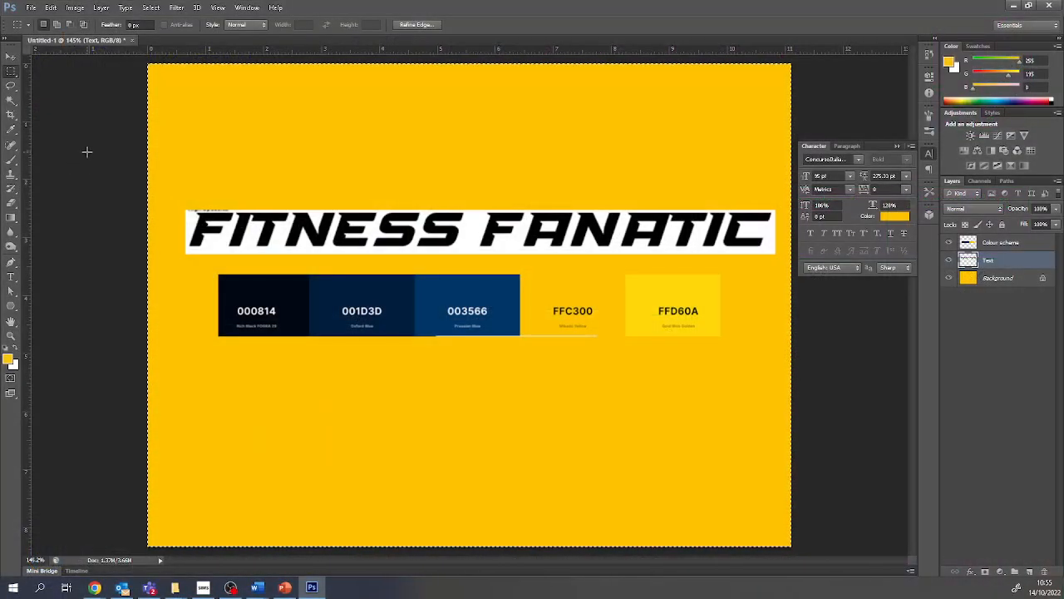
pyautogui.hotkey('ctrl', 'a')
pyautogui.click(14, 102)
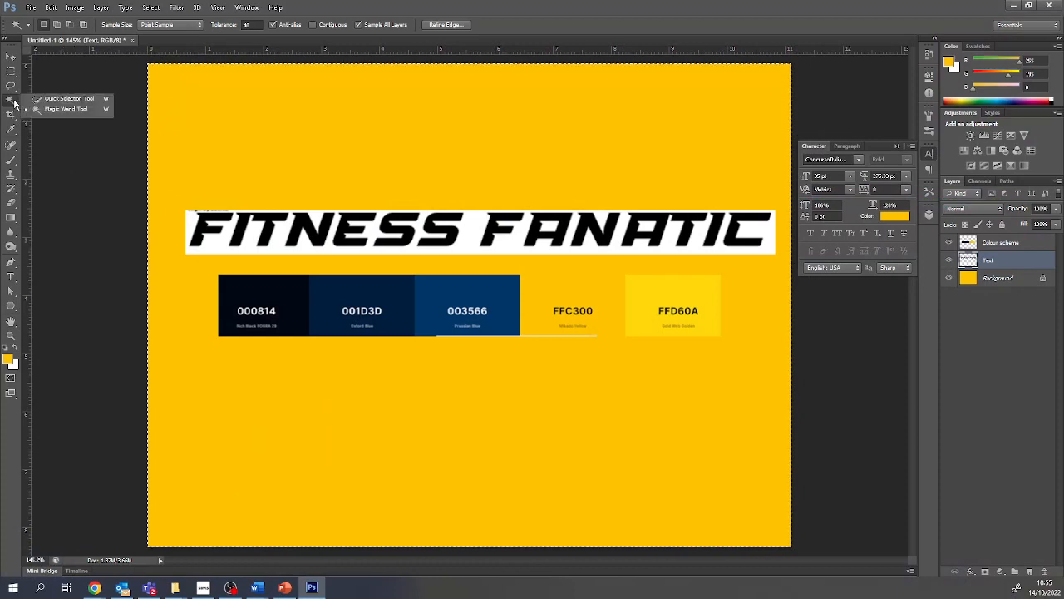
pyautogui.click(58, 99)
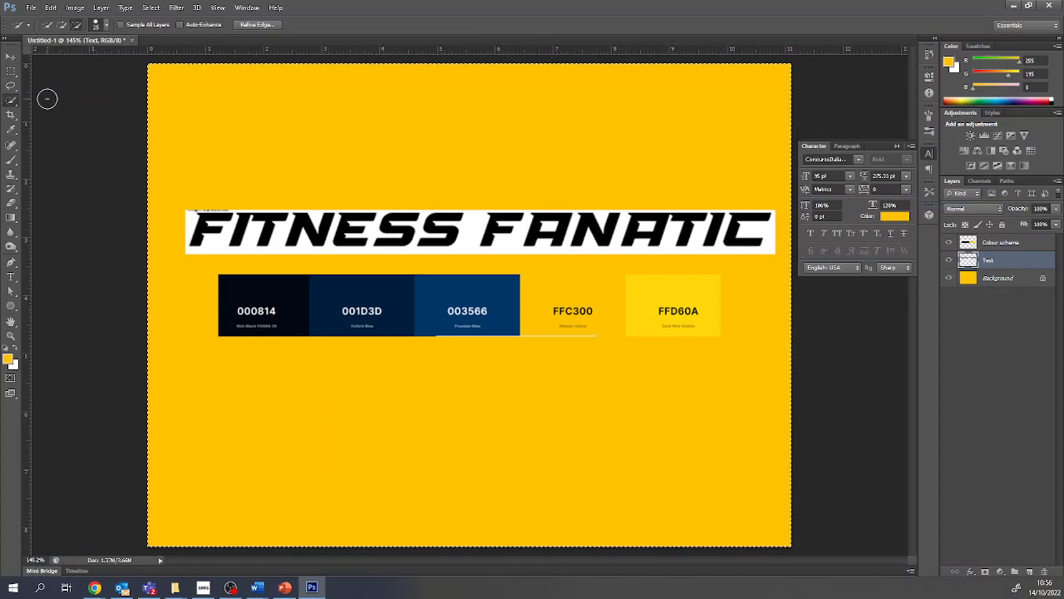
pyautogui.hotkey('shift', 'w')
pyautogui.hotkey('shift', 'w')
pyautogui.hotkey('shift', 'w')
pyautogui.hotkey('shift', 'w')
pyautogui.hotkey('shift', 'w')
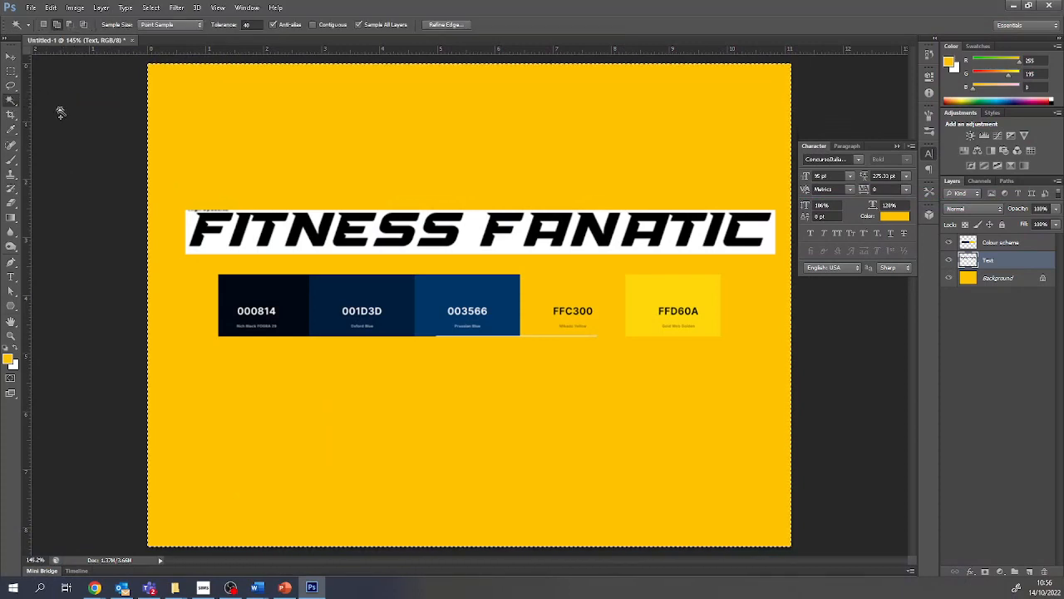
pyautogui.hotkey('shift', 'w')
pyautogui.hotkey('shift', 'w')
pyautogui.hotkey('shift', 'w')
pyautogui.hotkey('shift', 'w')
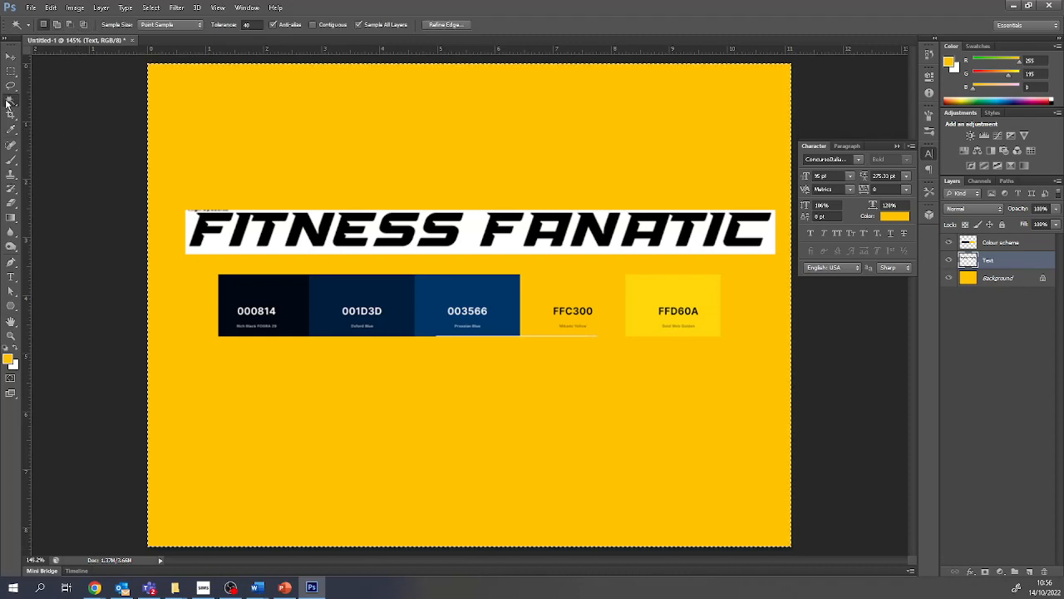
# Try selecting the white areas around the lettering, then the yellow background, with all layers sampled.
pyautogui.click(275, 239)
pyautogui.click(1006, 278)
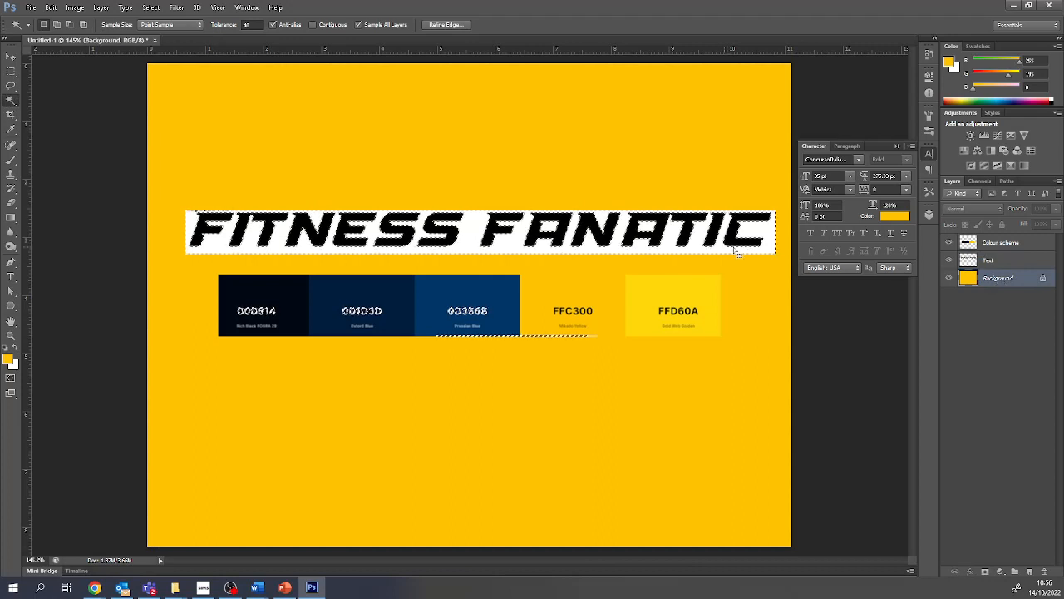
pyautogui.hotkey('ctrl', 'd')
pyautogui.click(676, 258)
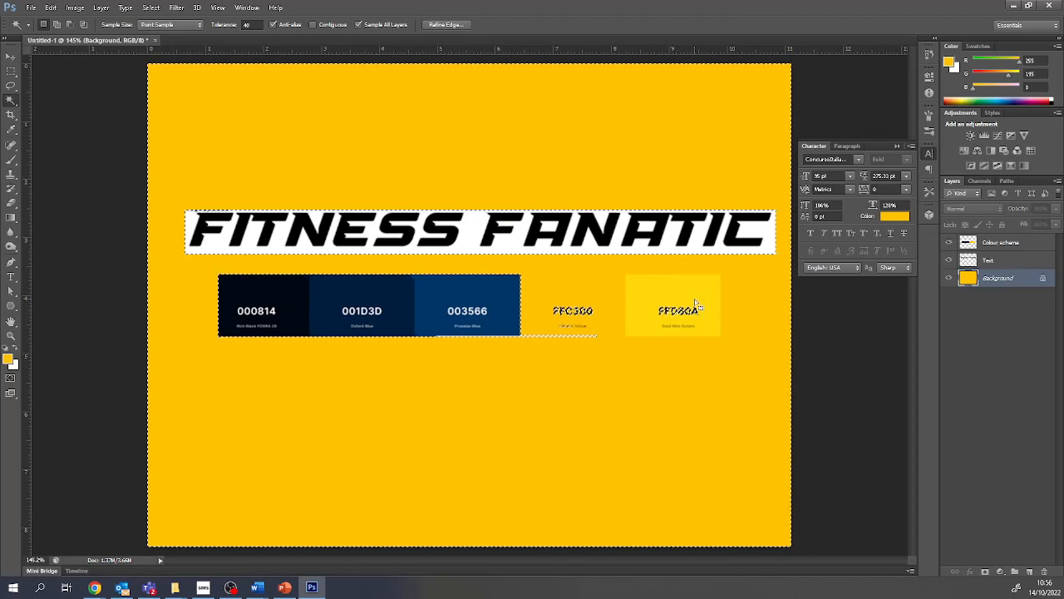
# Turn off Sample All Layers and select the white area around the lettering on the Text layer.
pyautogui.click(359, 25)
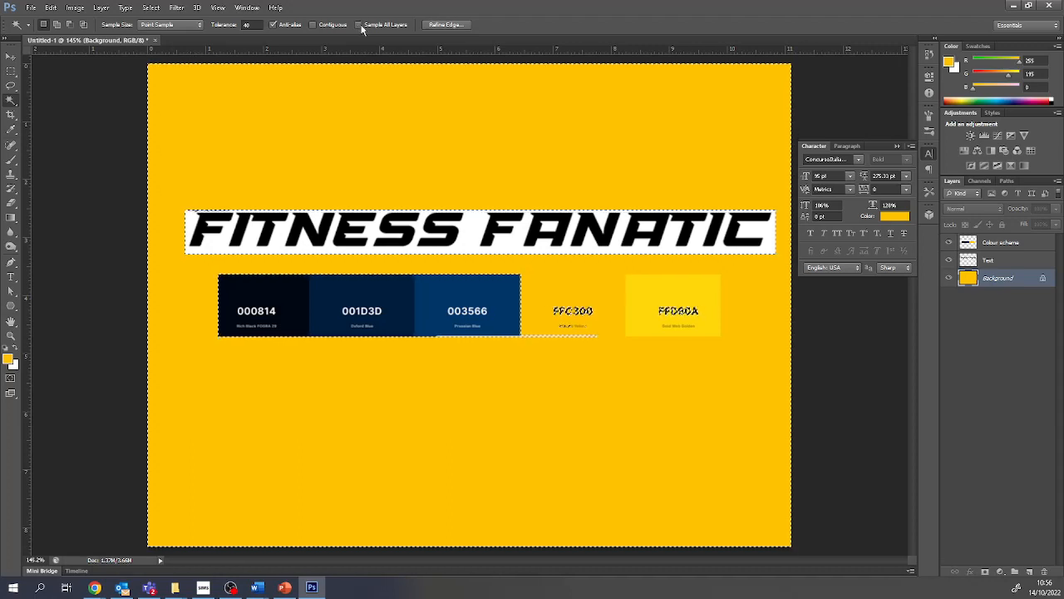
pyautogui.click(643, 293)
pyautogui.click(643, 288)
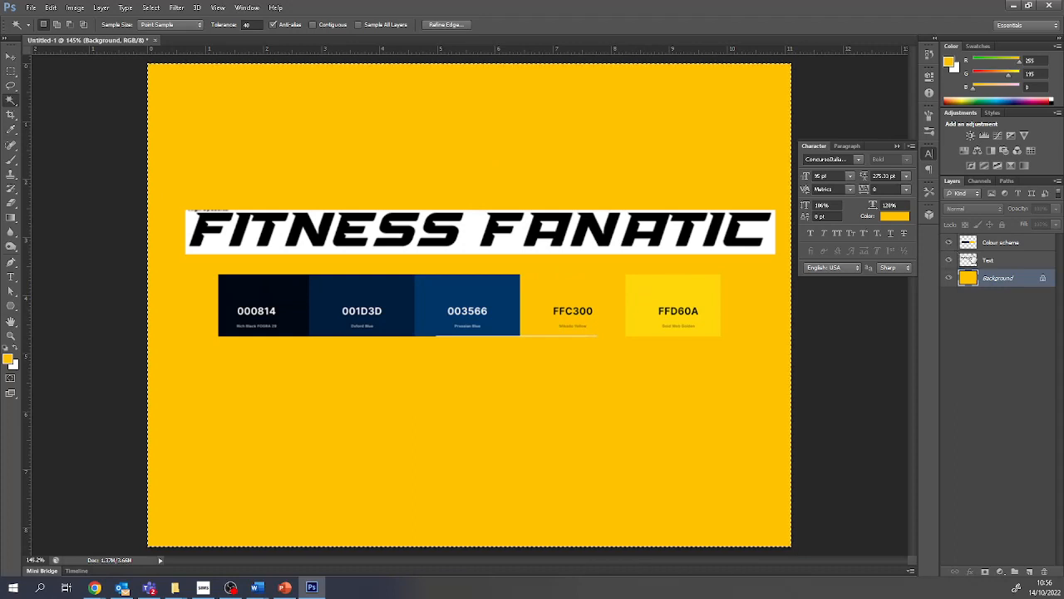
pyautogui.click(988, 260)
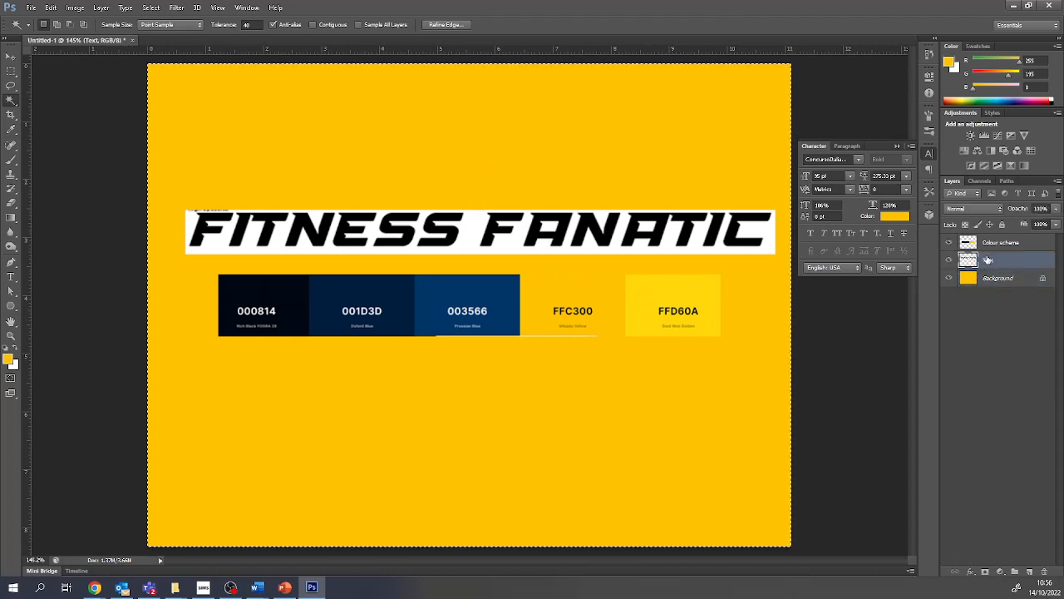
pyautogui.click(674, 236)
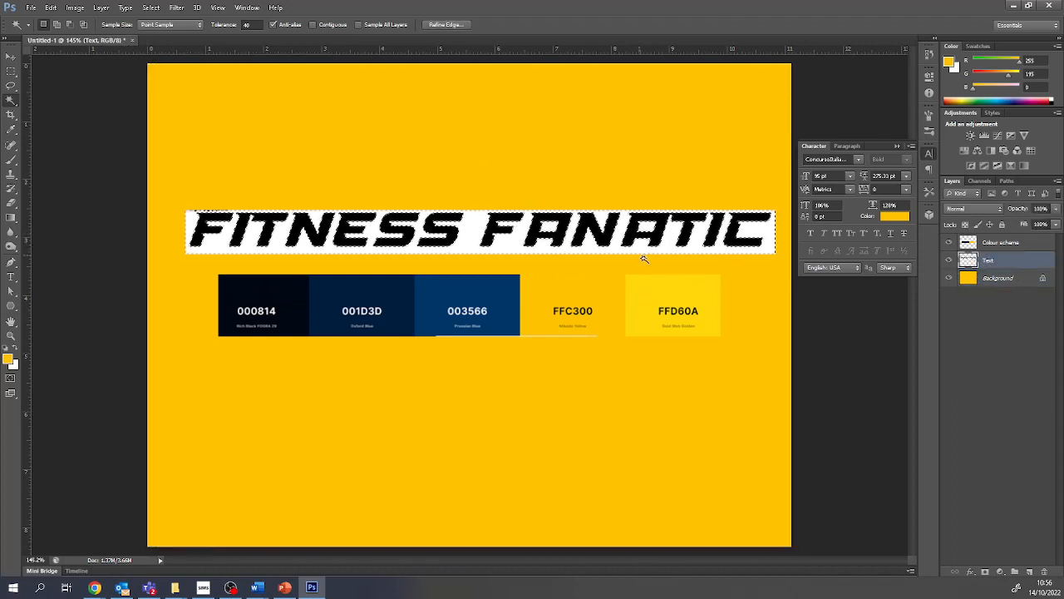
pyautogui.scroll(2, 615, 270)
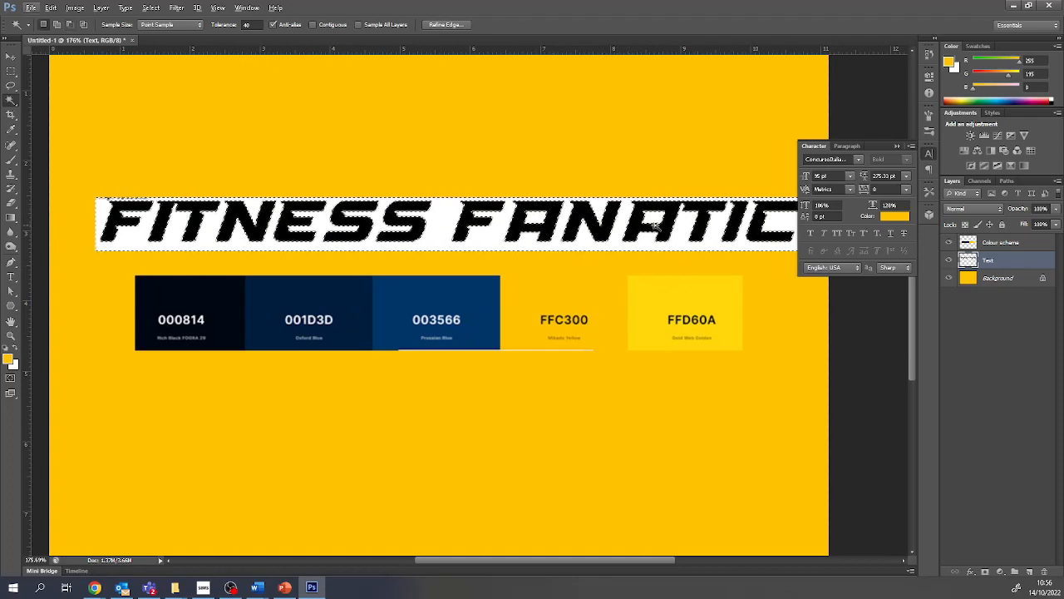
pyautogui.click(312, 25)
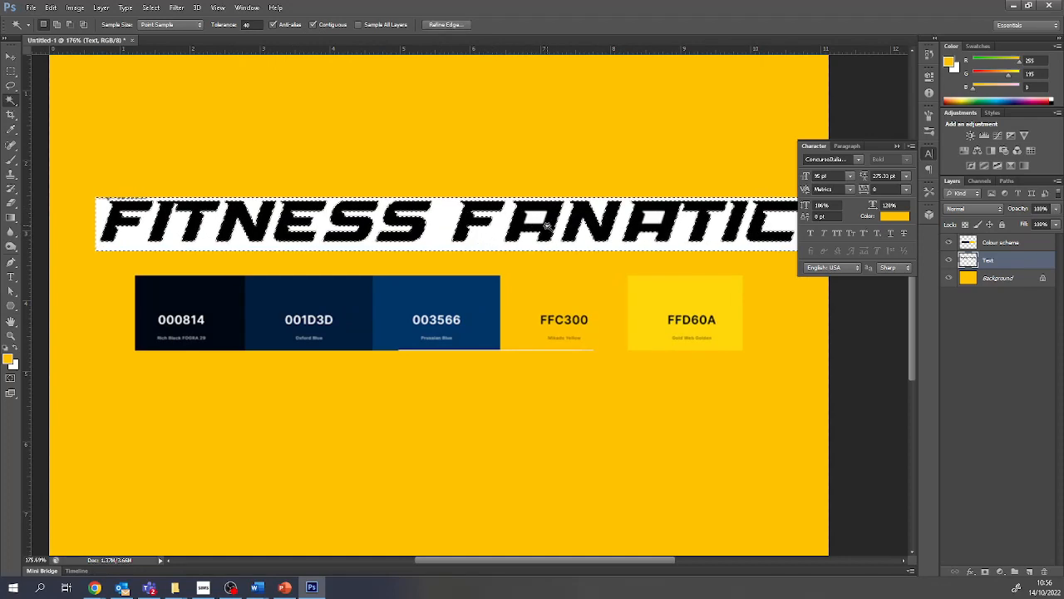
pyautogui.click(312, 26)
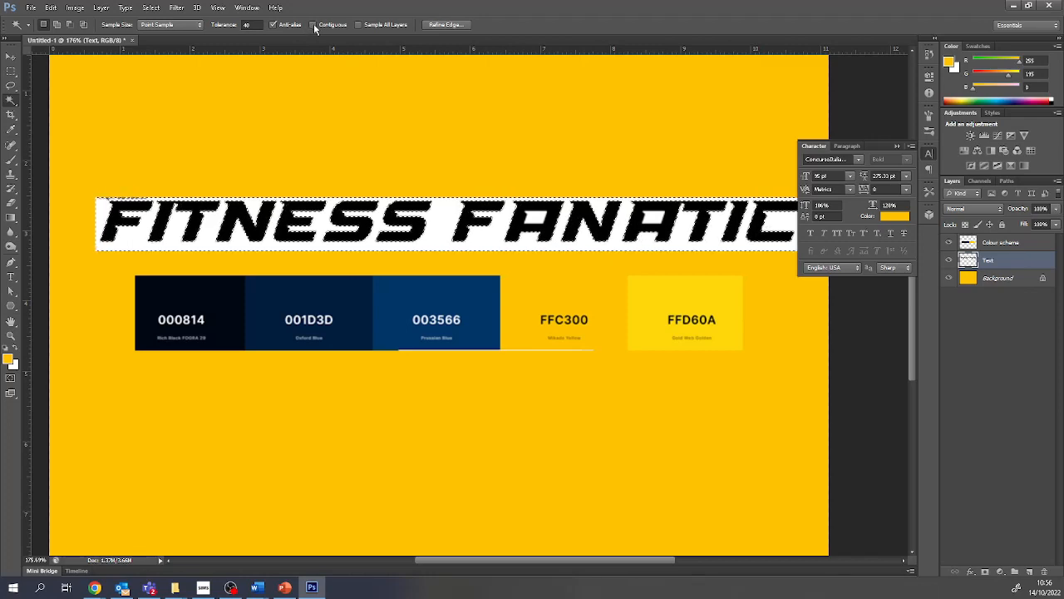
# Select and delete the white areas around the wordmark, and clear the stray marks above its first letter.
pyautogui.click(495, 234)
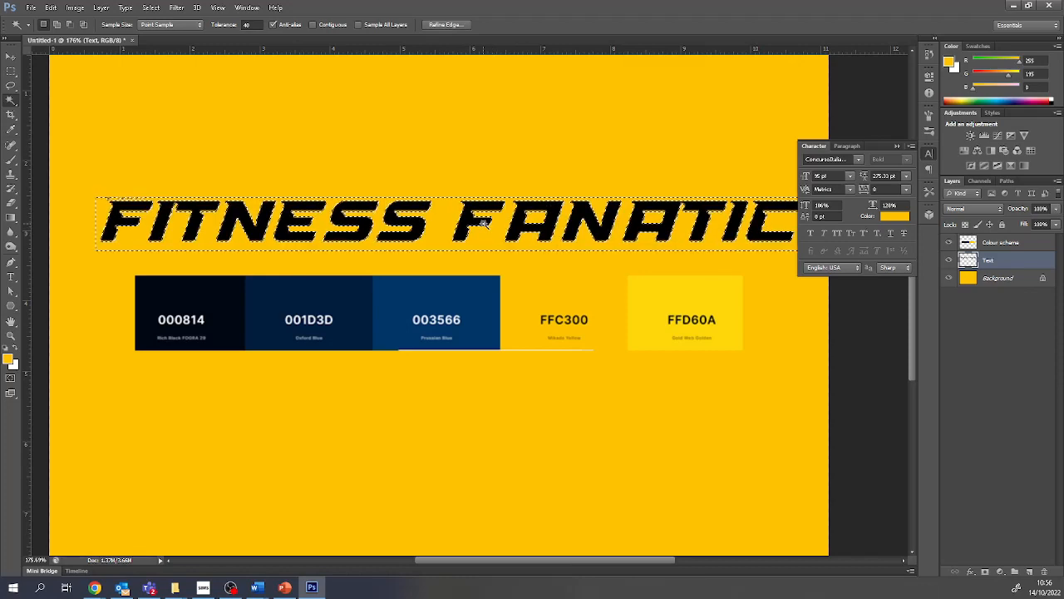
pyautogui.click(463, 233)
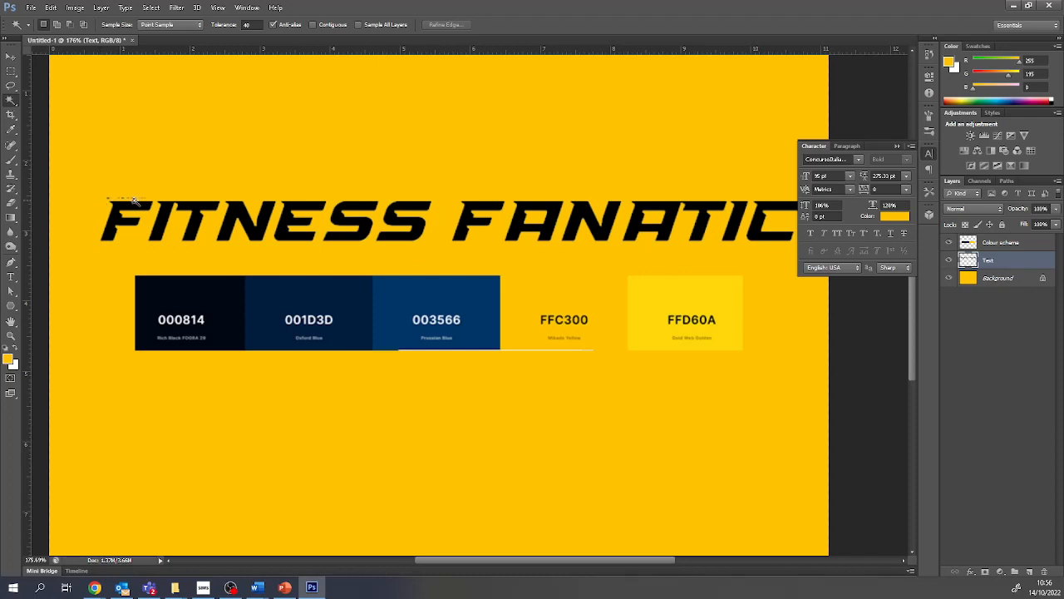
pyautogui.press('m')
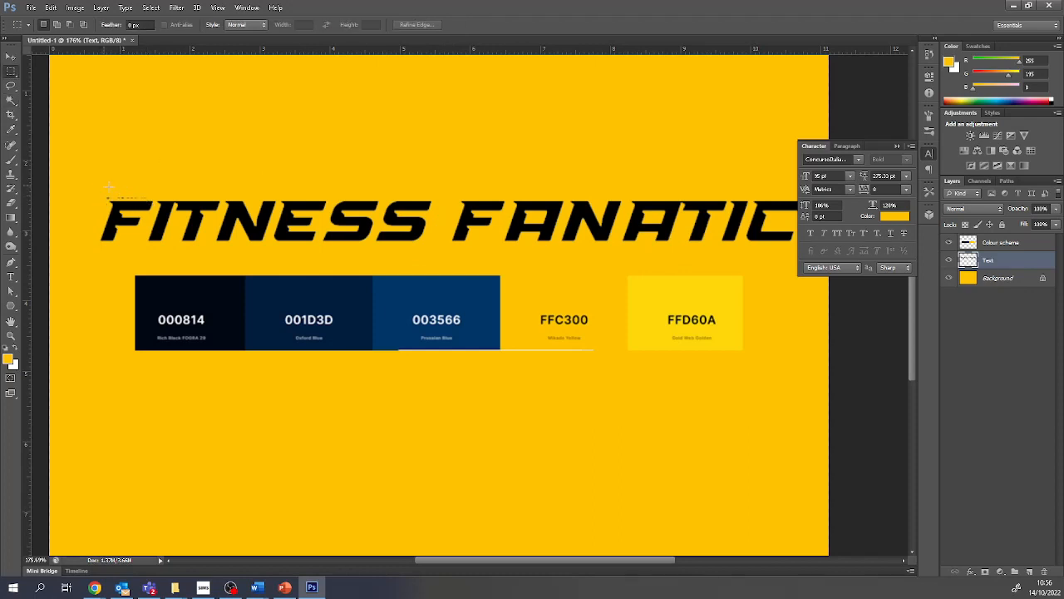
pyautogui.moveTo(99, 188); pyautogui.dragTo(158, 200)
pyautogui.hotkey('ctrl', 'd')
# Apply a Color Overlay to the Text layer using the 003566 blue sampled from the palette.
pyautogui.doubleClick(1046, 263)
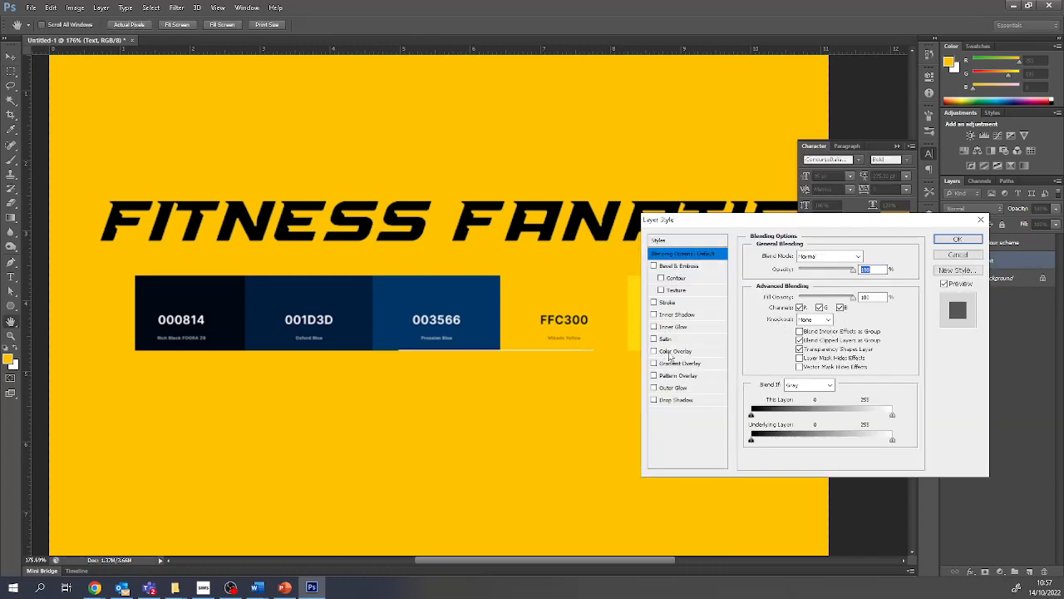
pyautogui.click(670, 352)
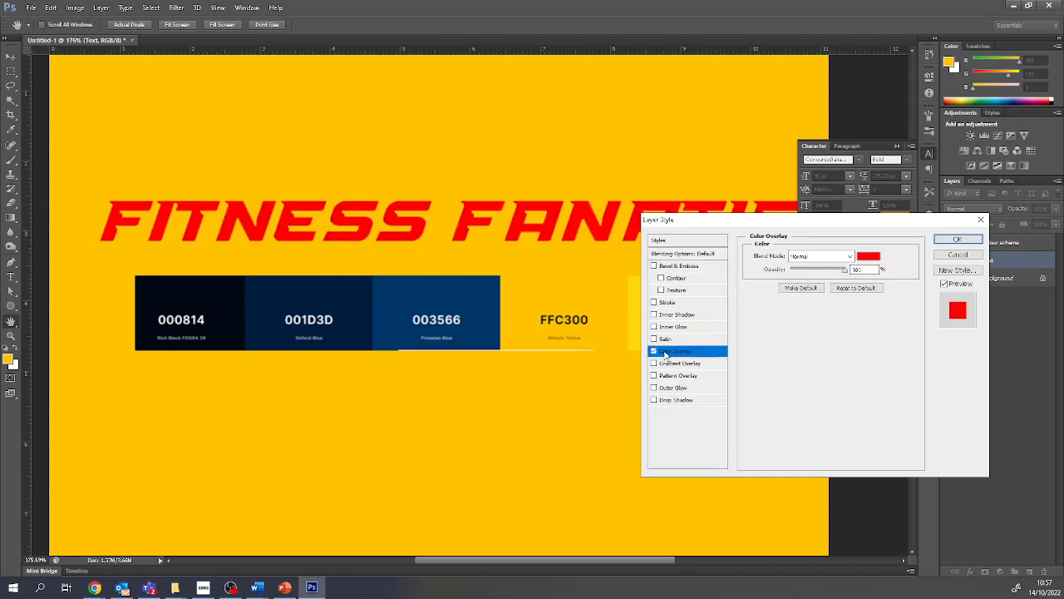
pyautogui.click(868, 259)
pyautogui.click(465, 297)
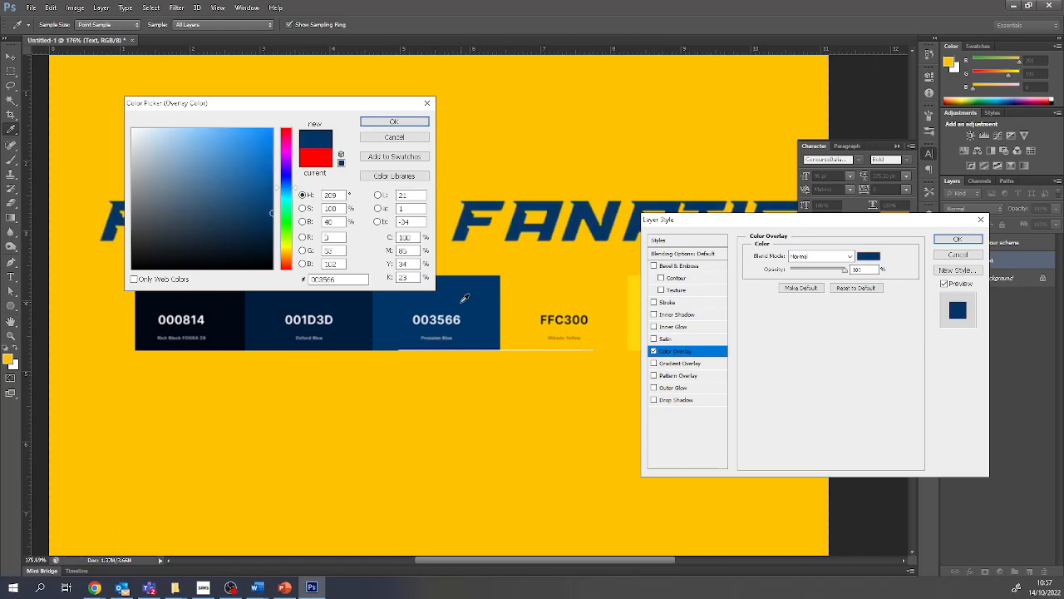
pyautogui.click(394, 122)
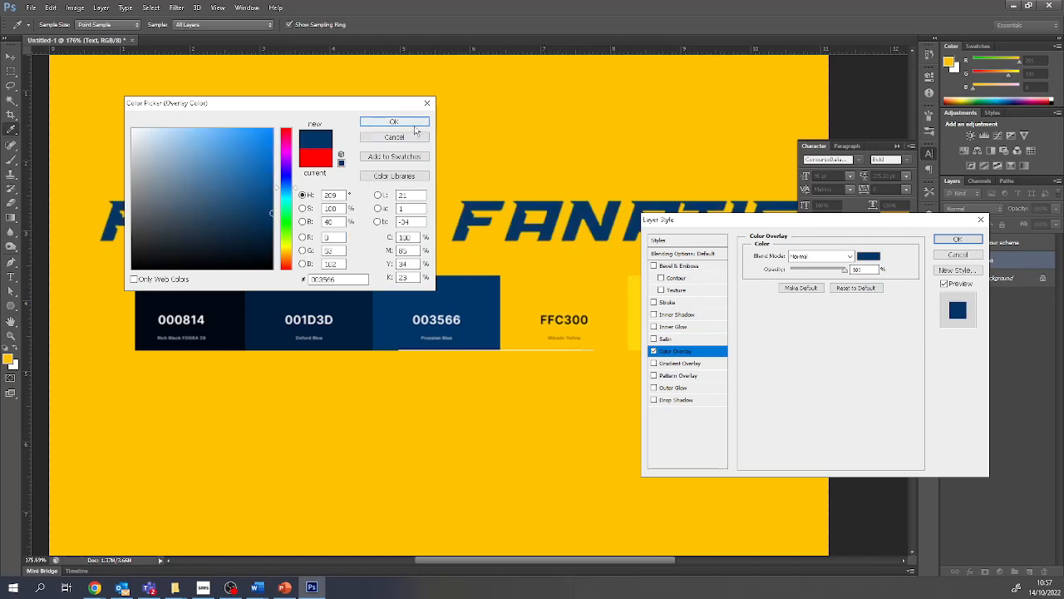
pyautogui.click(957, 238)
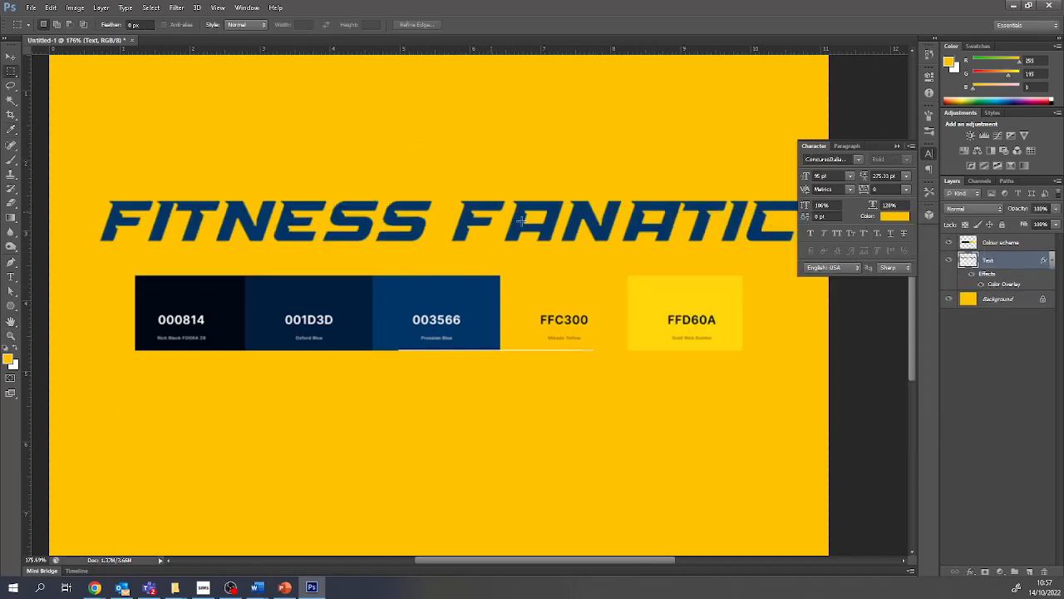
# Undo the colour overlay, the stray-mark cleanup and the removal of the white areas.
pyautogui.hotkey('ctrl', 'z')
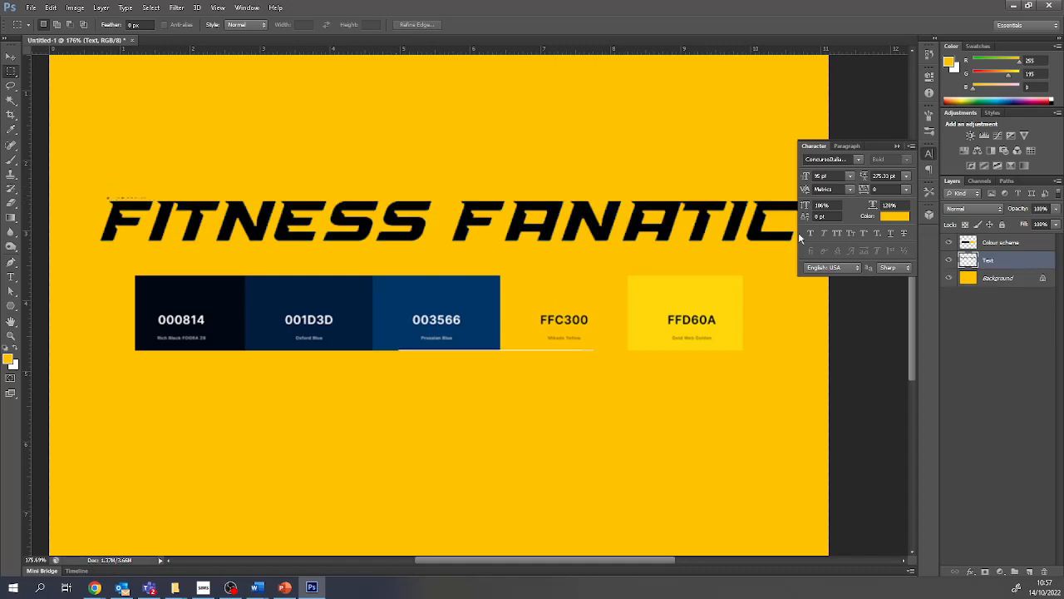
pyautogui.hotkey('ctrl', 'alt', 'z')
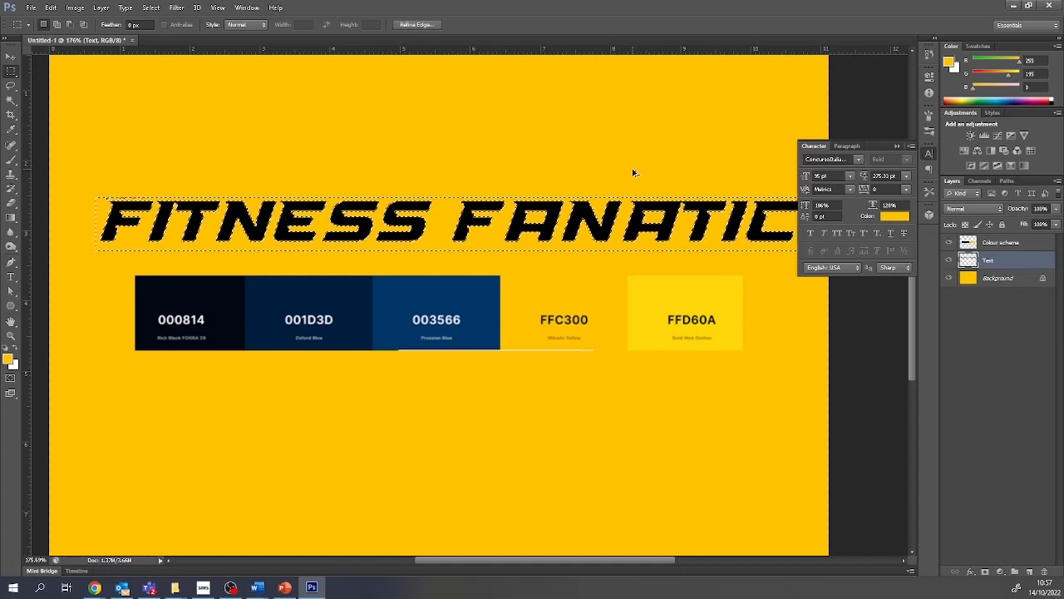
pyautogui.hotkey('ctrl', 'alt', 'z')
pyautogui.hotkey('ctrl', 'alt', 'z')
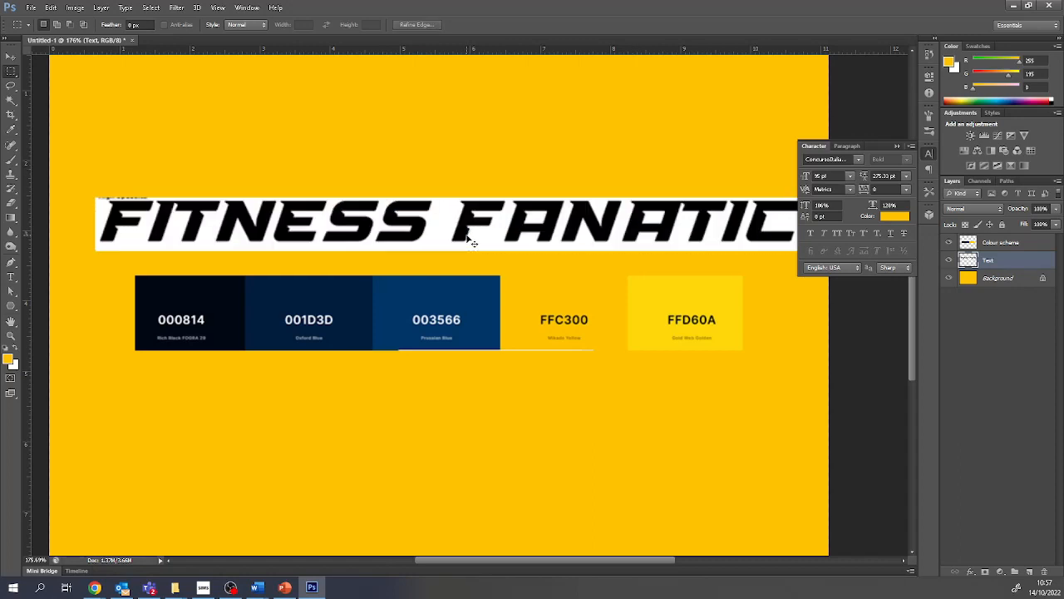
# Select the white areas around the lettering with the Magic Wand and try Refine Edge, closing it without applying.
pyautogui.press('w')
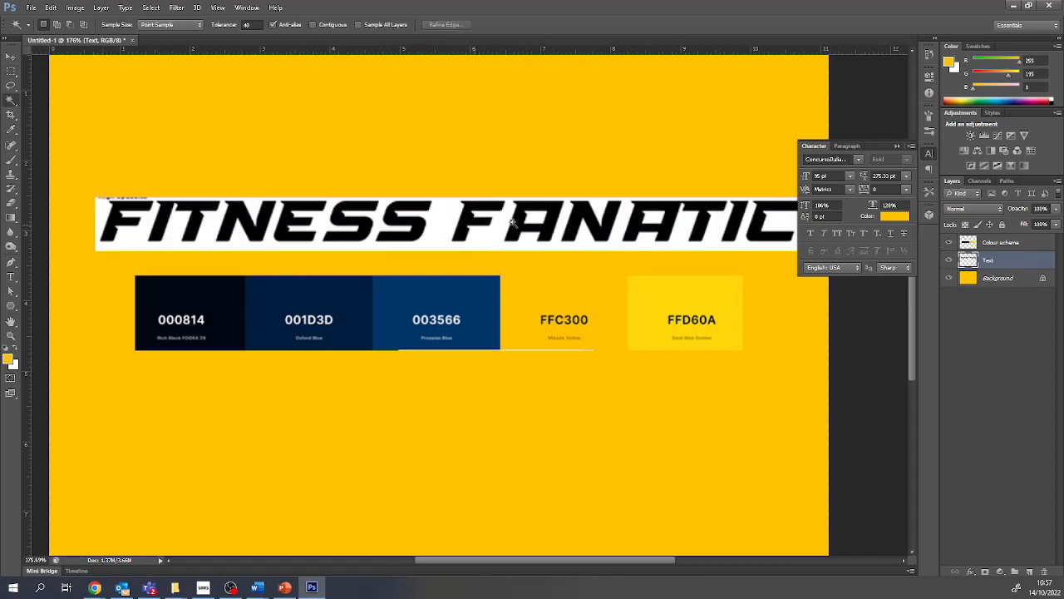
pyautogui.click(442, 224)
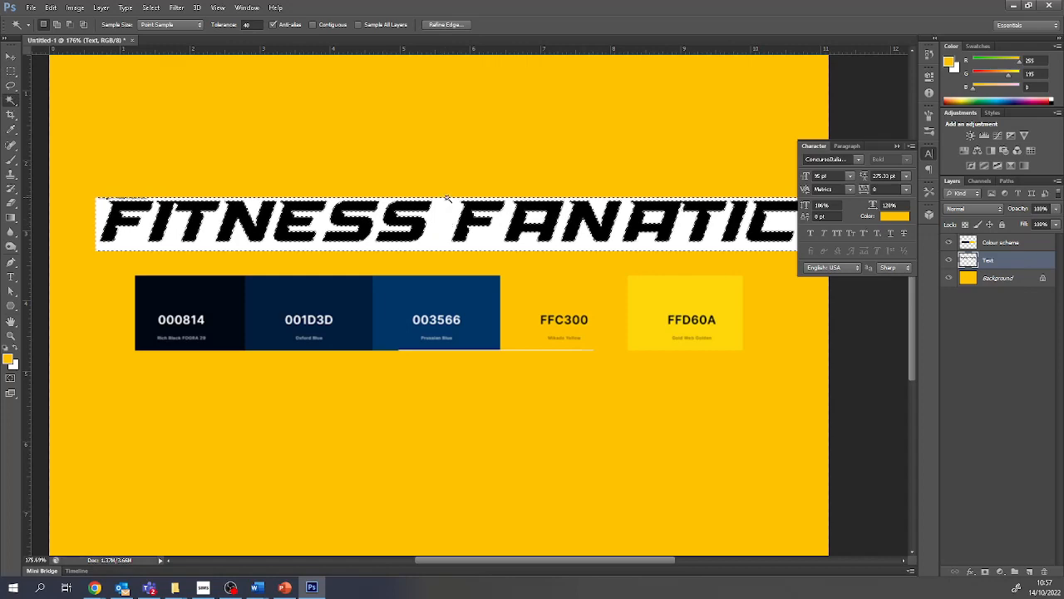
pyautogui.click(445, 24)
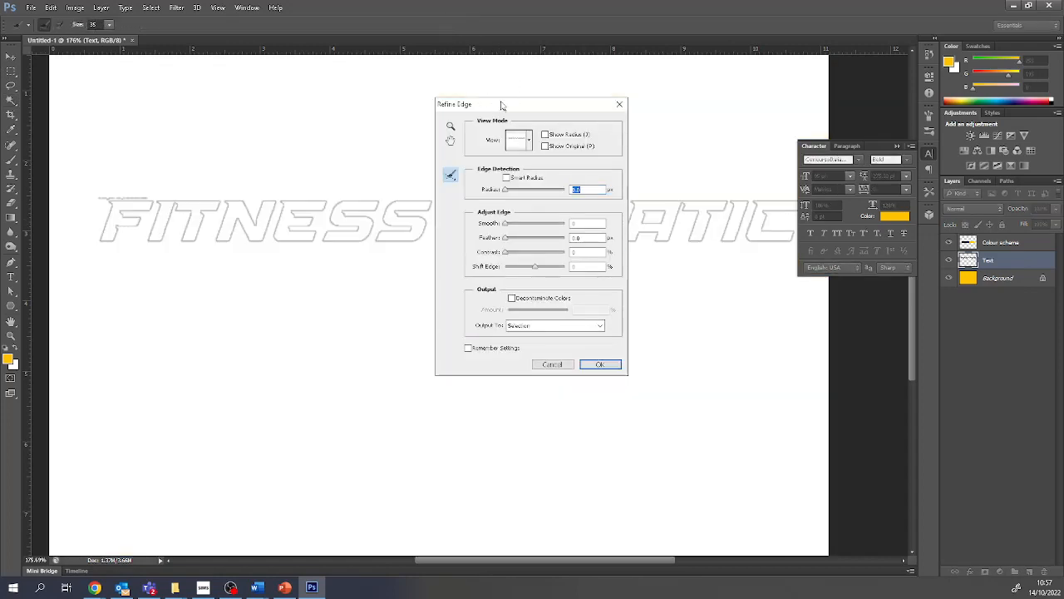
pyautogui.moveTo(501, 103); pyautogui.dragTo(486, 271)
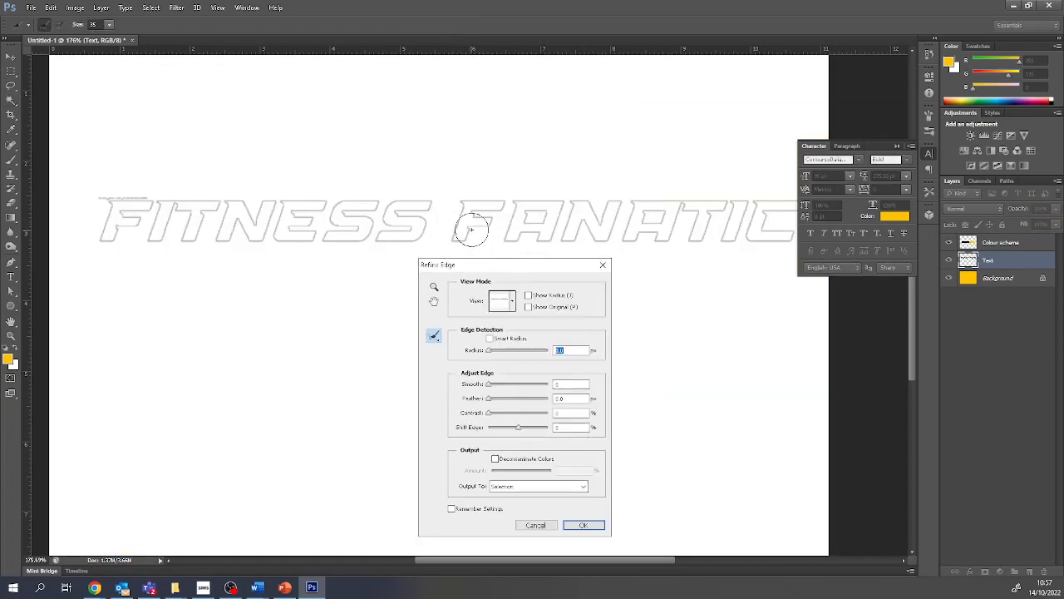
pyautogui.press('Escape')
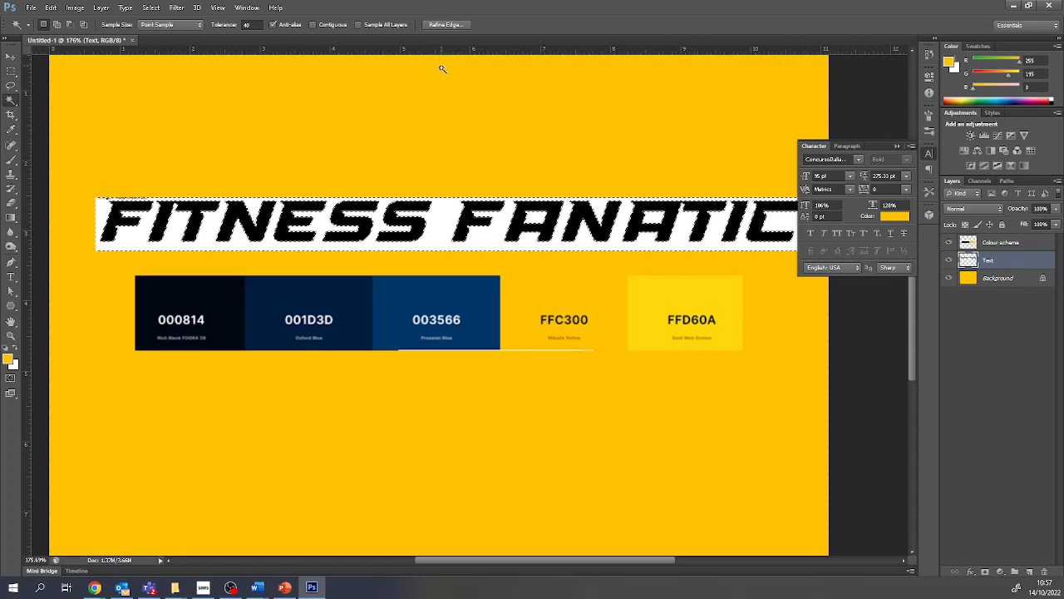
pyautogui.click(446, 24)
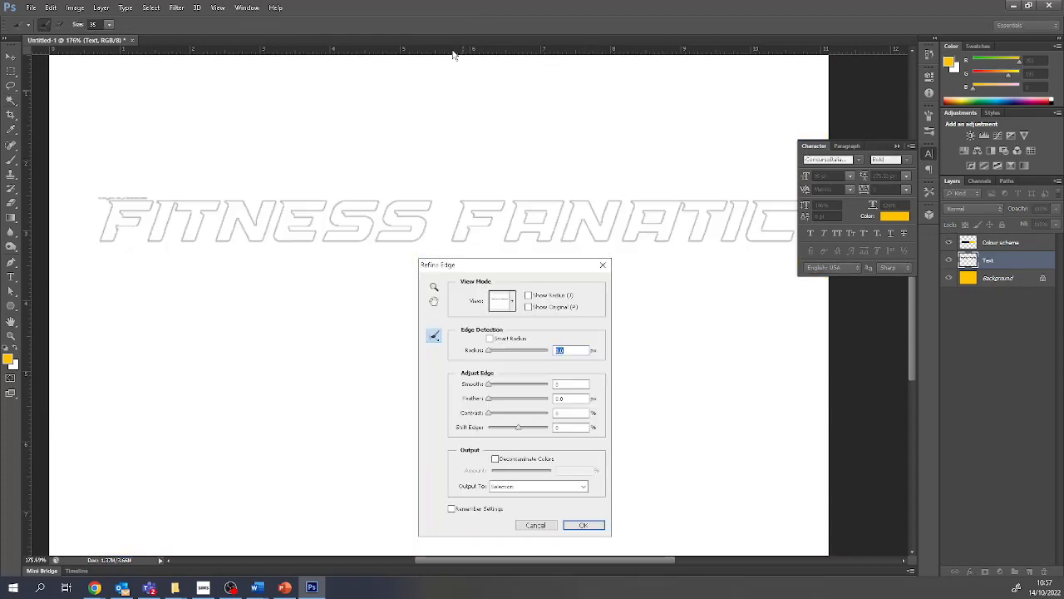
pyautogui.moveTo(488, 350); pyautogui.dragTo(476, 405)
pyautogui.click(603, 264)
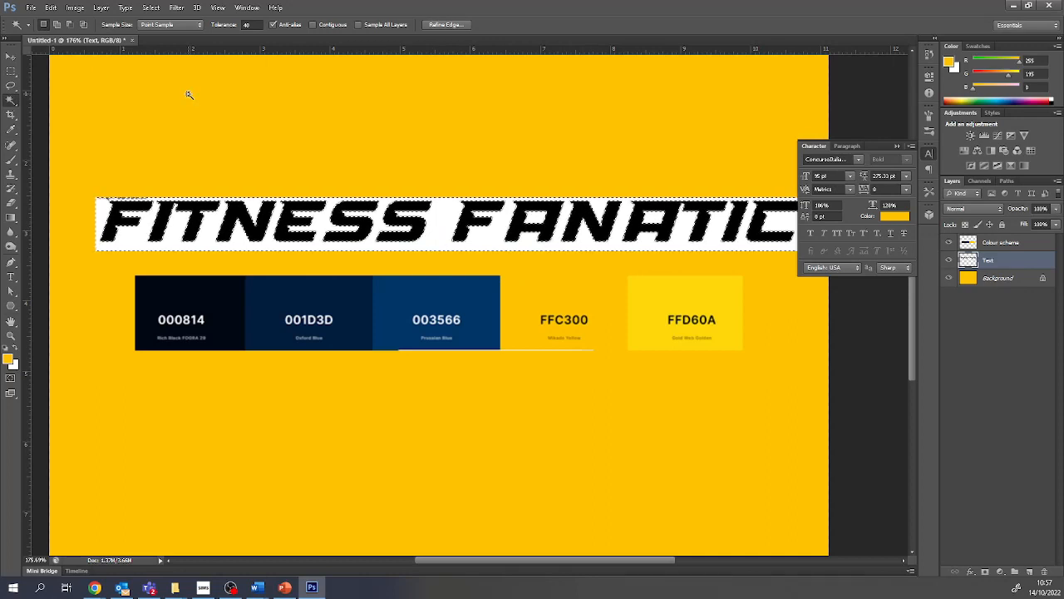
# Try the Quick Selection tool around the first word with a progressively smaller brush, and deselect.
pyautogui.hotkey('shift', 'w')
pyautogui.hotkey('ctrl', 'd')
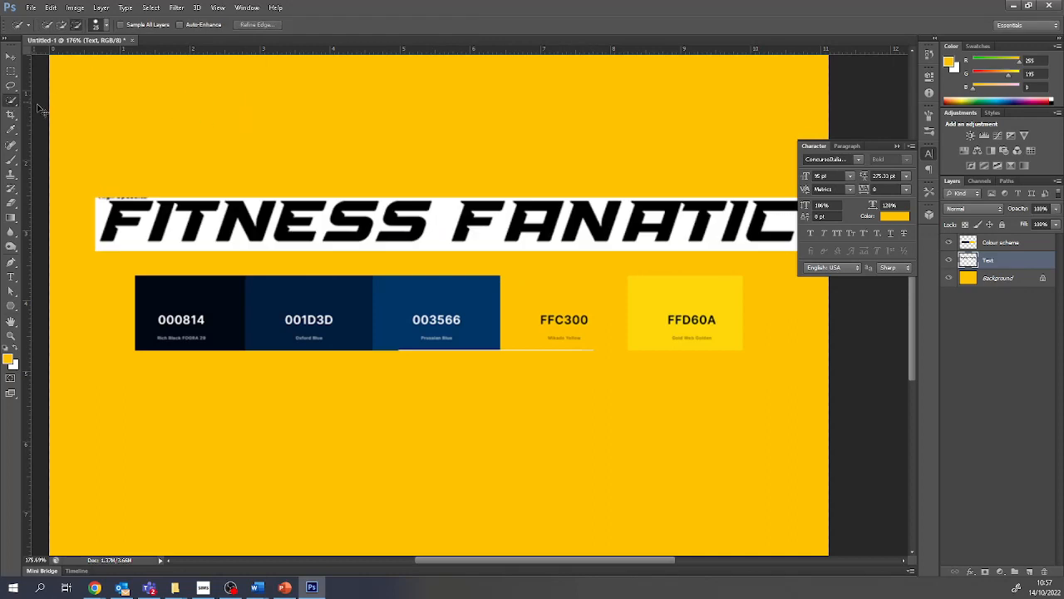
pyautogui.rightClick(11, 101)
pyautogui.click(57, 102)
pyautogui.moveTo(293, 178)
pyautogui.mouseDown()
pyautogui.moveTo(257, 182)
pyautogui.moveTo(219, 167)
pyautogui.moveTo(105, 173)
pyautogui.mouseUp()
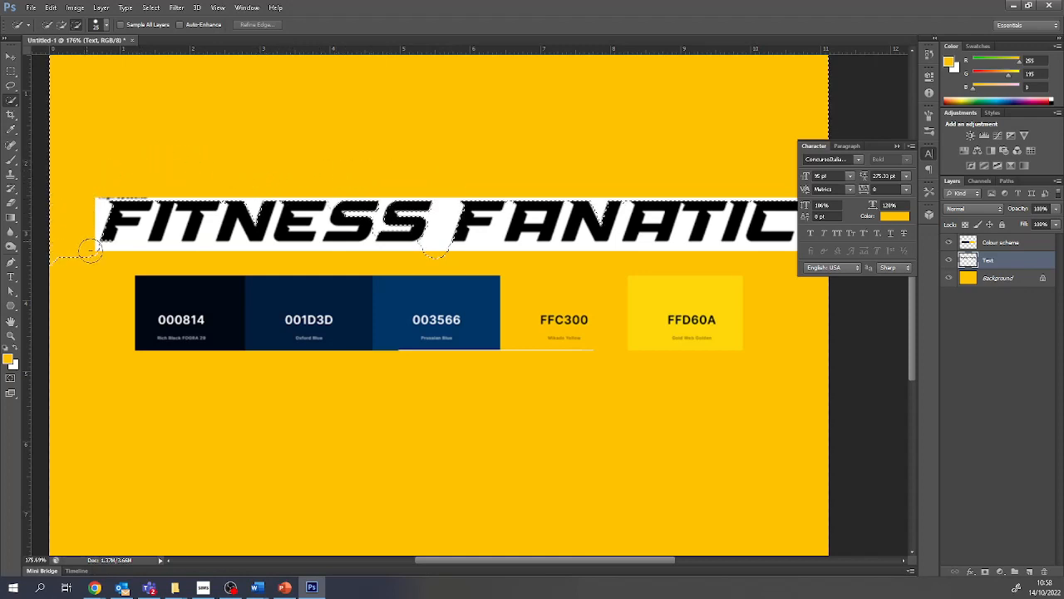
pyautogui.moveTo(113, 252)
pyautogui.mouseDown()
pyautogui.moveTo(133, 254)
pyautogui.moveTo(125, 247)
pyautogui.mouseUp()
pyautogui.press('[')
pyautogui.press('[')
pyautogui.press('[')
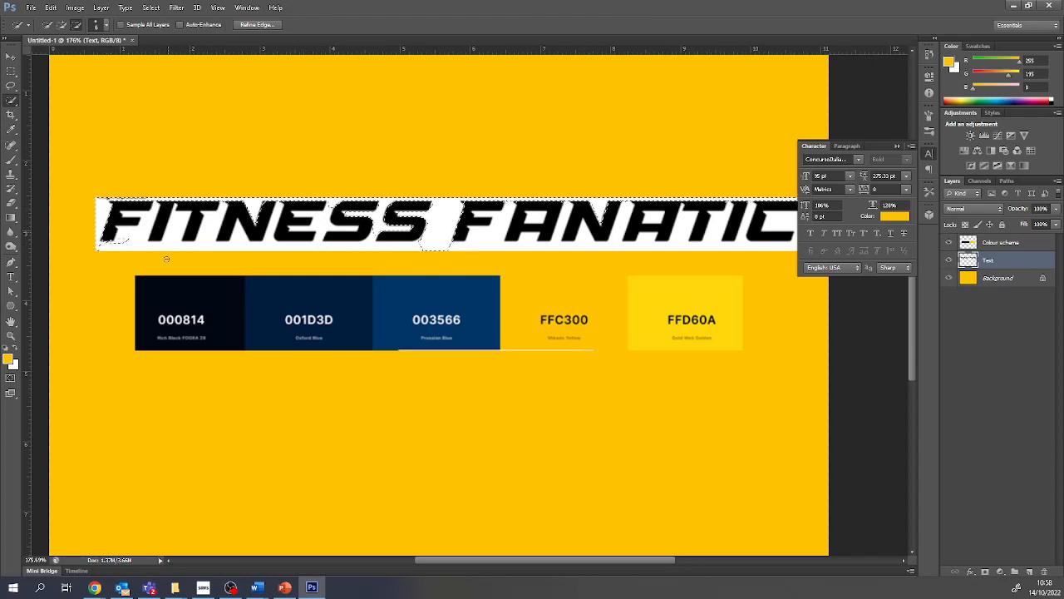
pyautogui.hotkey('ctrl', 'd')
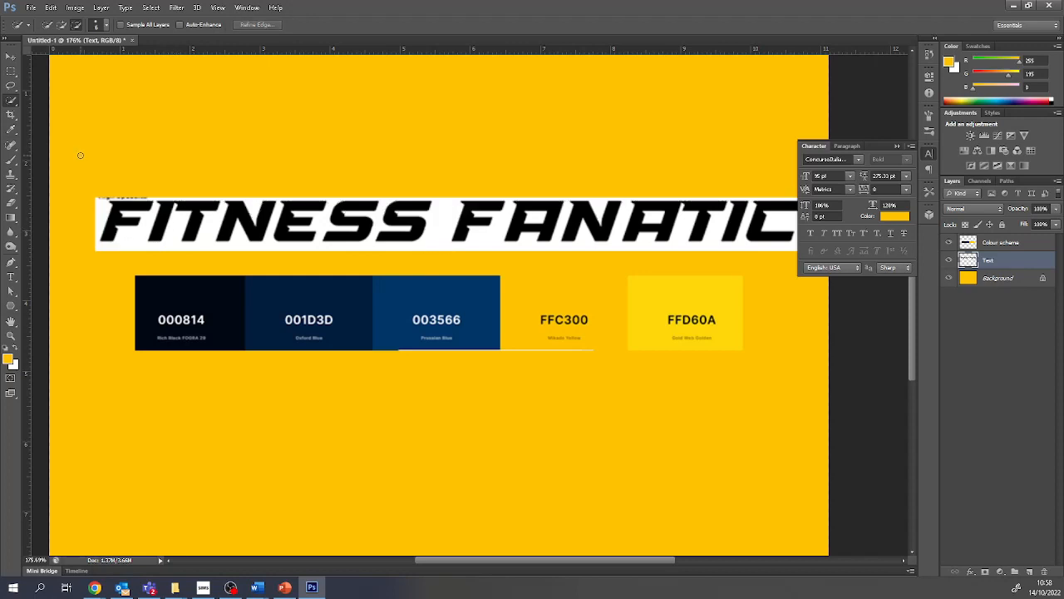
# Test the Magic Wand on the white areas around the lettering, including at tolerances of 255 and 0.
pyautogui.hotkey('shift', 'w')
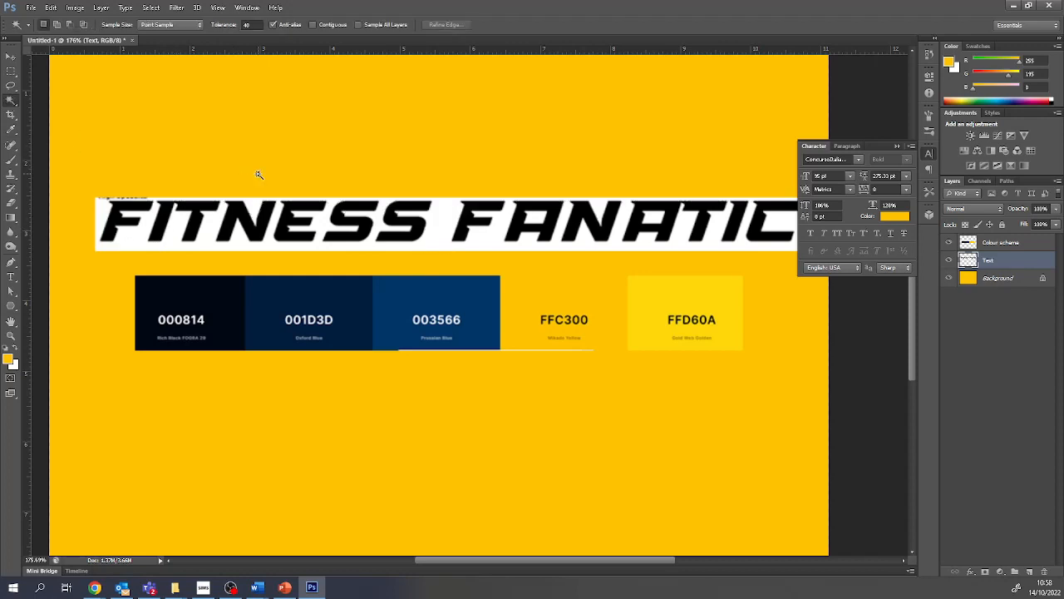
pyautogui.click(174, 236)
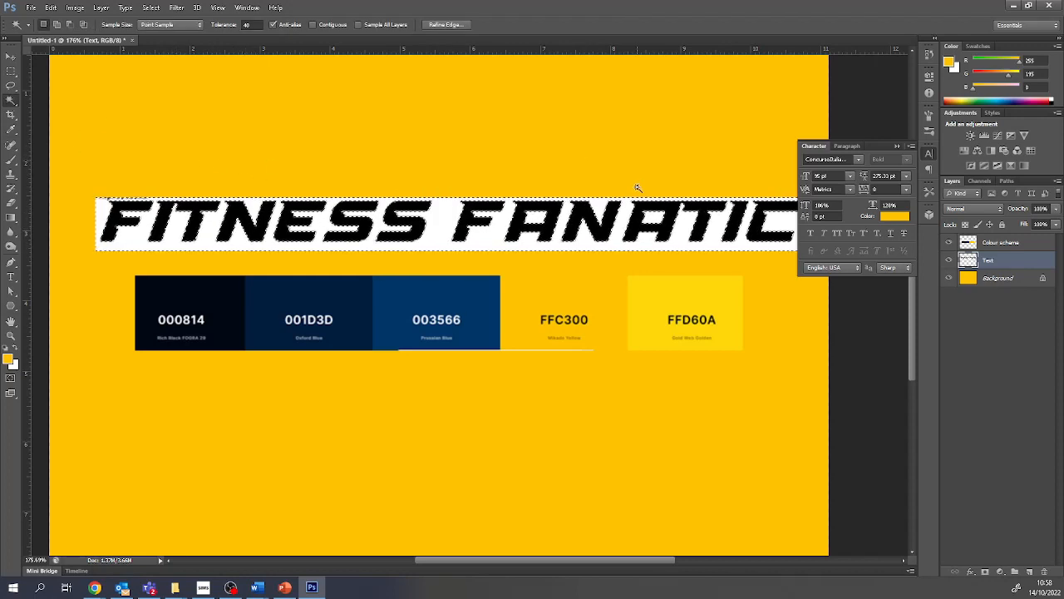
pyautogui.click(249, 26)
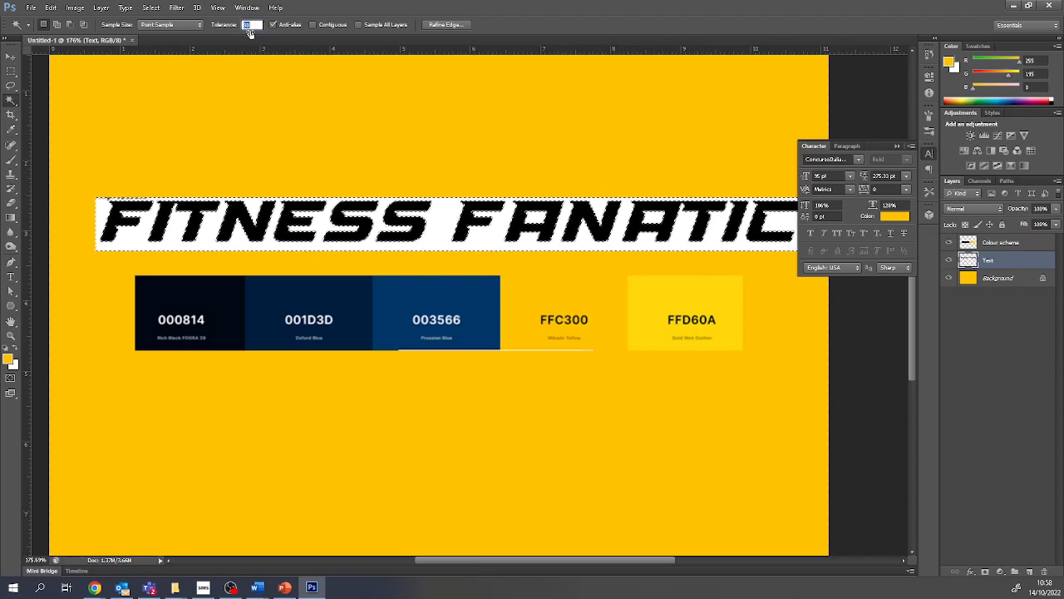
pyautogui.write('255')
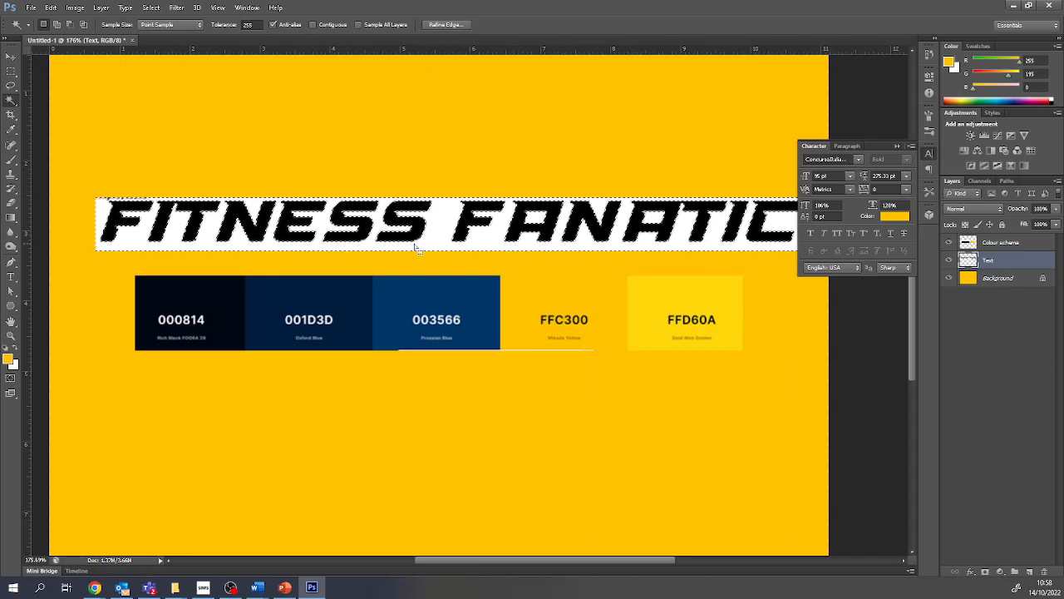
pyautogui.click(451, 238)
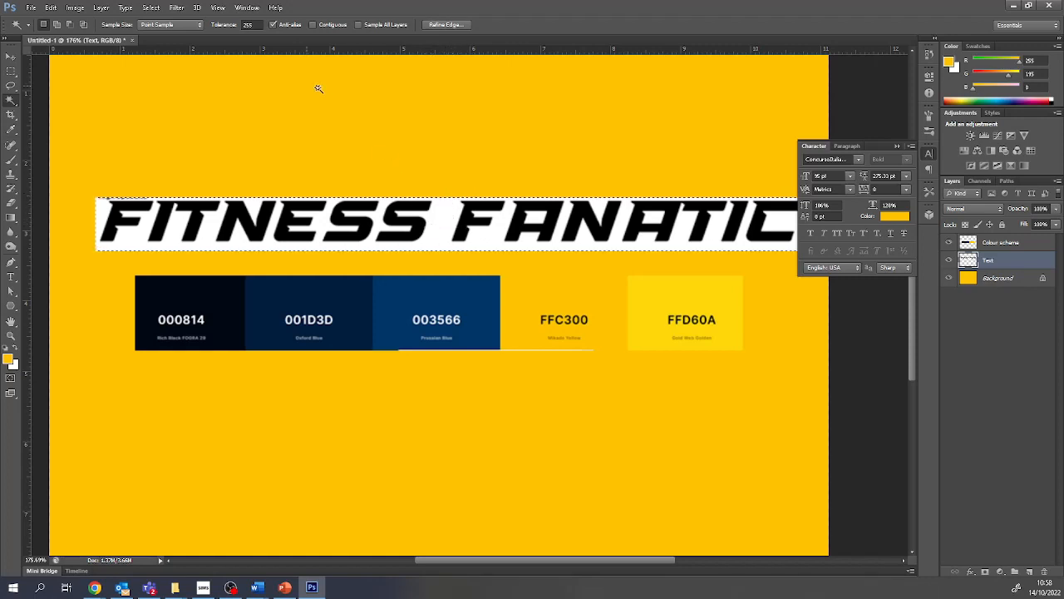
pyautogui.moveTo(224, 26); pyautogui.dragTo(5, 26)
pyautogui.click(435, 214)
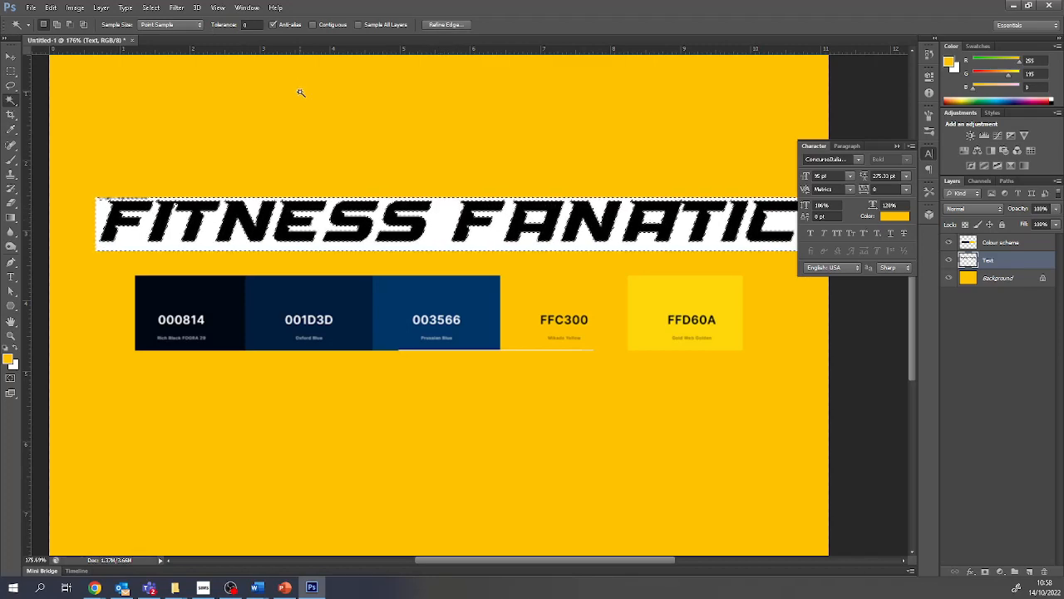
# Reselect the white areas with a Magic Wand tolerance of 16, and raise the tolerance to 22.
pyautogui.click(224, 26)
pyautogui.moveTo(227, 26); pyautogui.dragTo(230, 27)
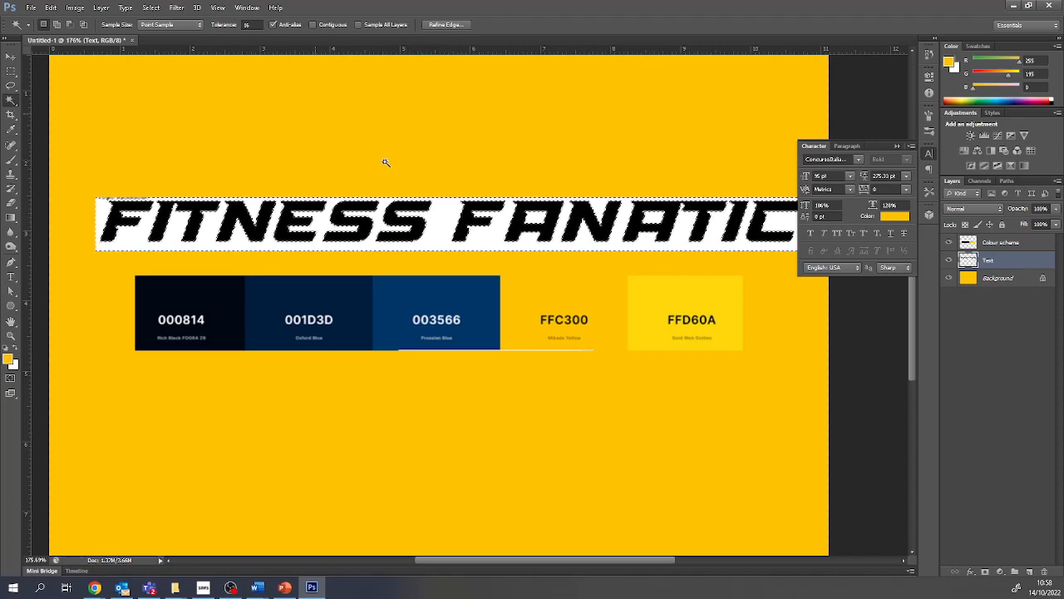
pyautogui.moveTo(224, 25); pyautogui.dragTo(234, 25)
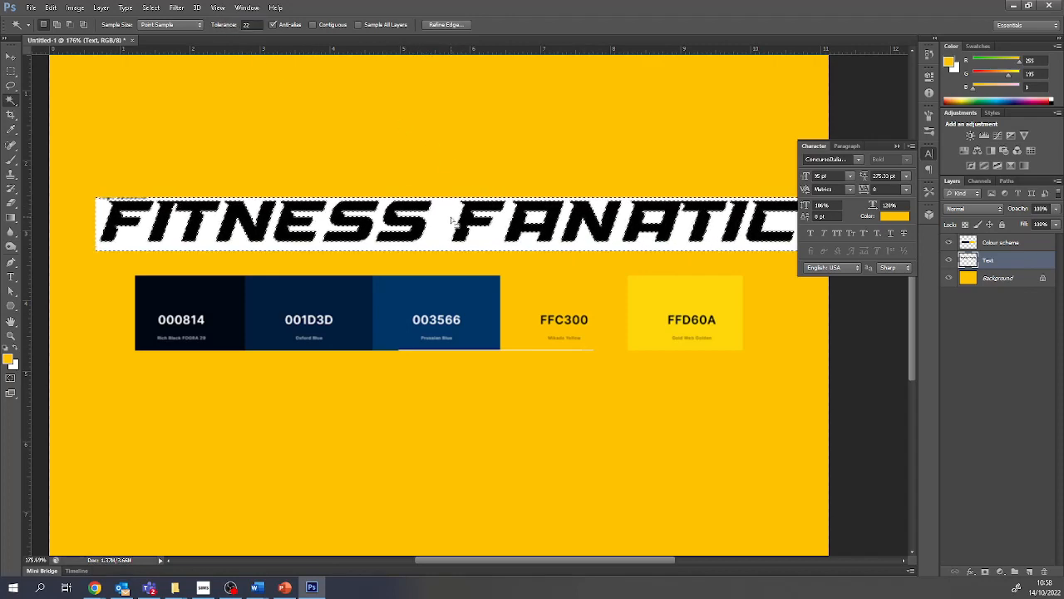